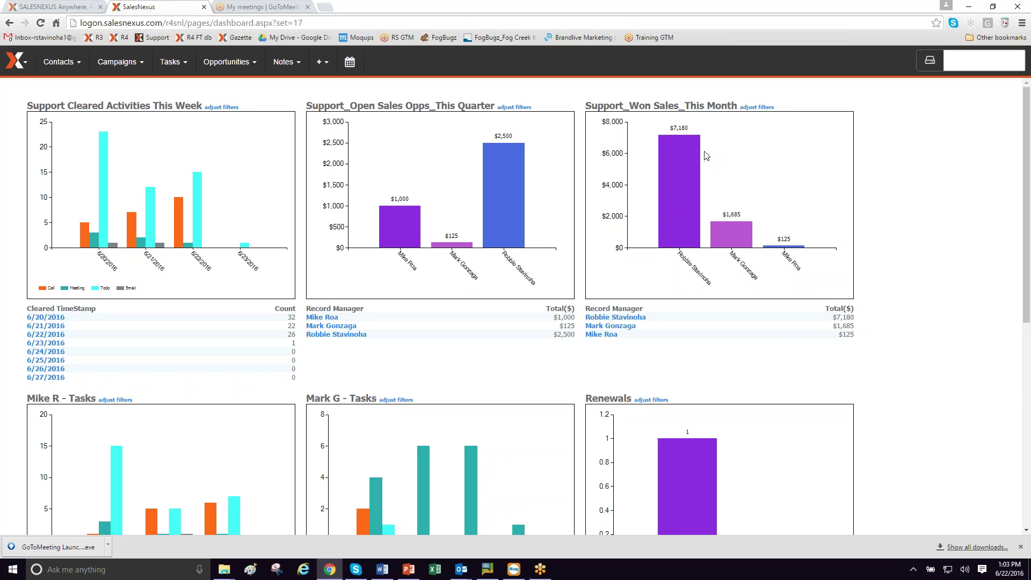
- Review the dashboard's charts and open the last Cleared Activities graph of My Dashboard for editing
scroll(761, 199, down, 3)
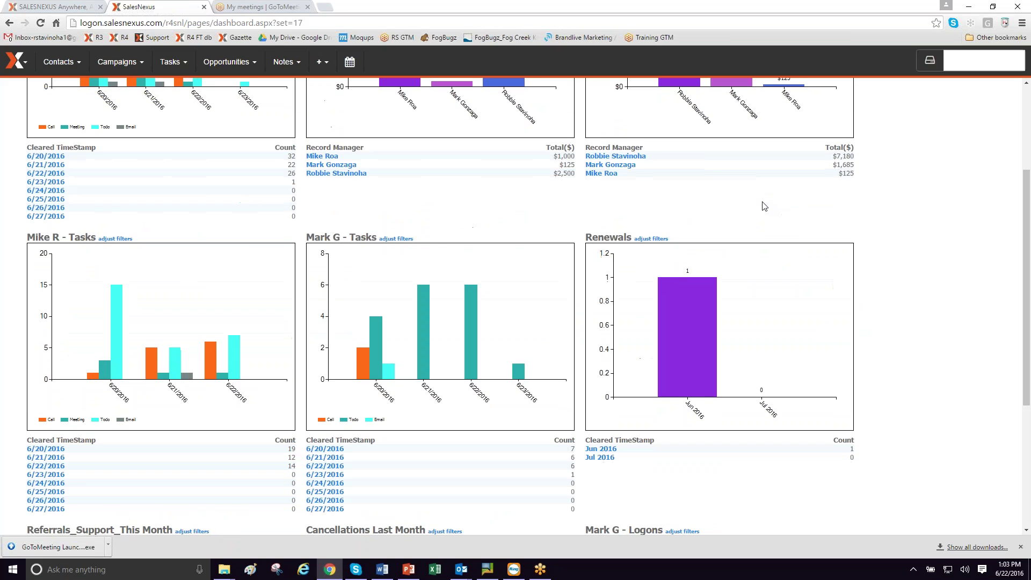
scroll(764, 206, down, 4)
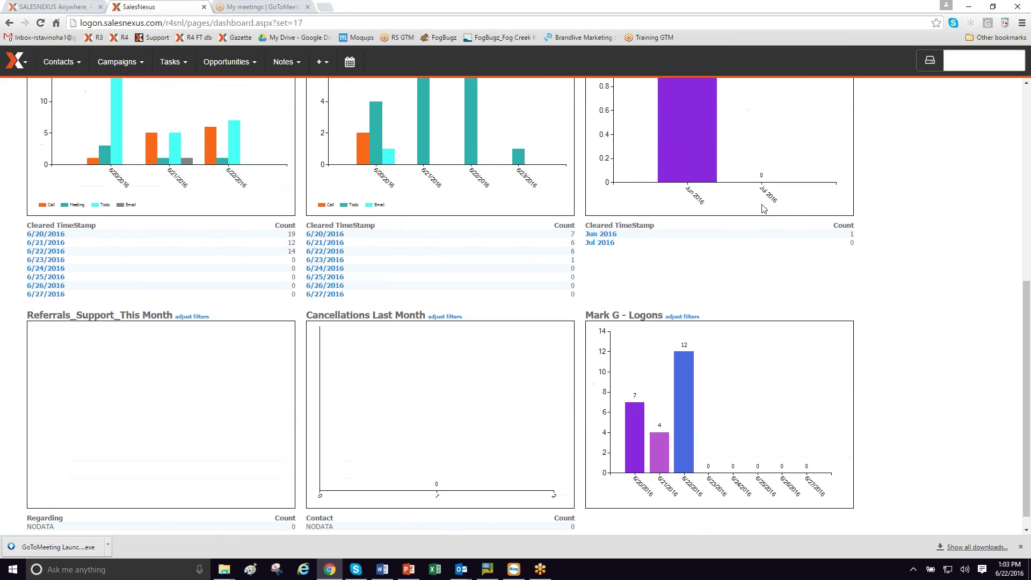
scroll(764, 208, up, 7)
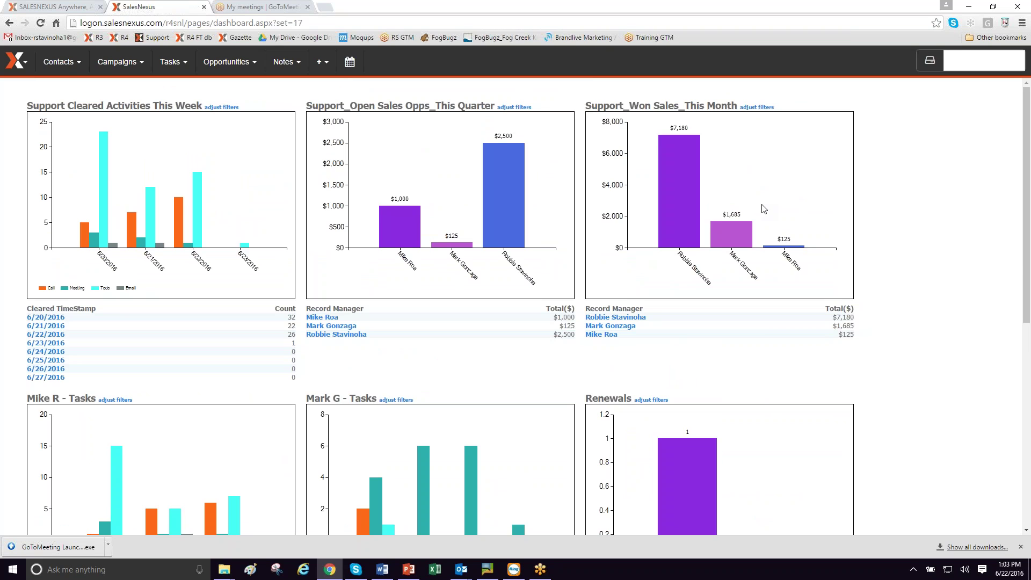
click(22, 62)
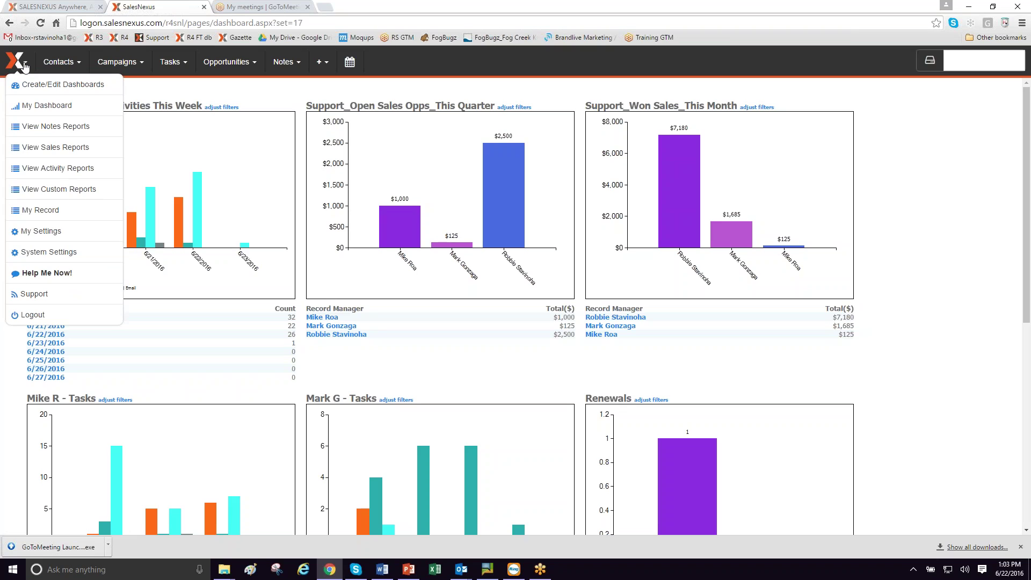
click(68, 90)
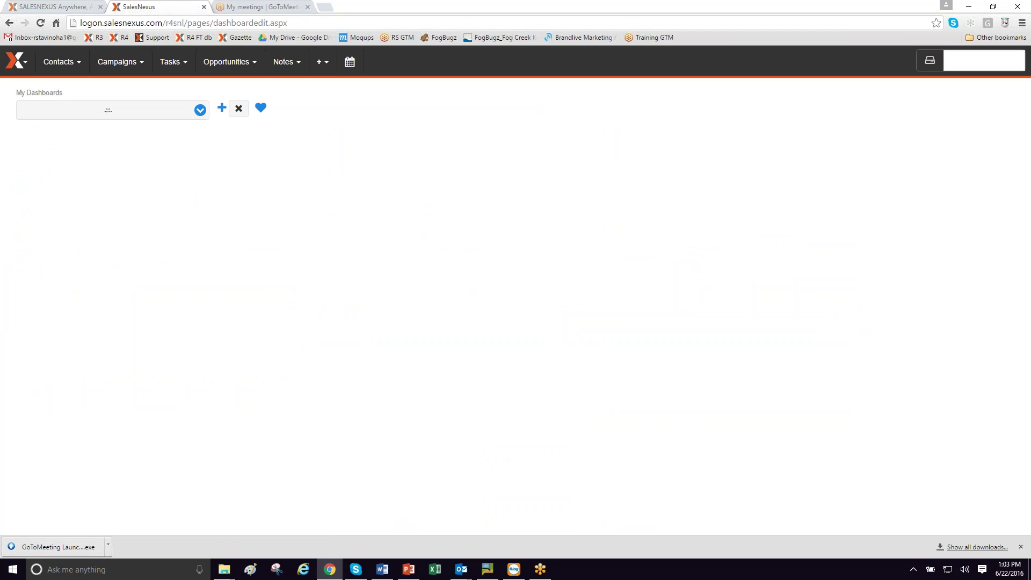
click(200, 110)
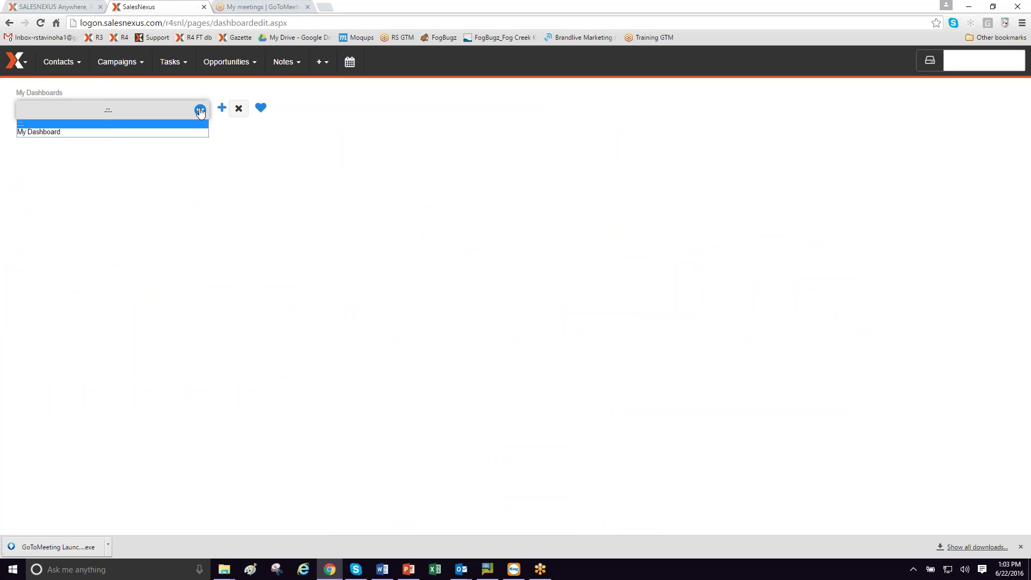
click(53, 134)
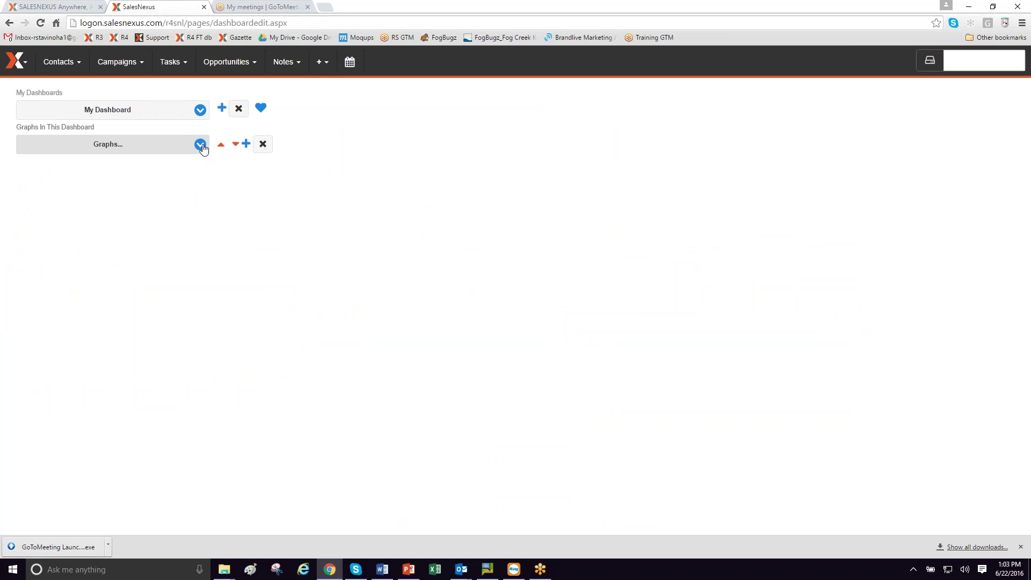
click(201, 145)
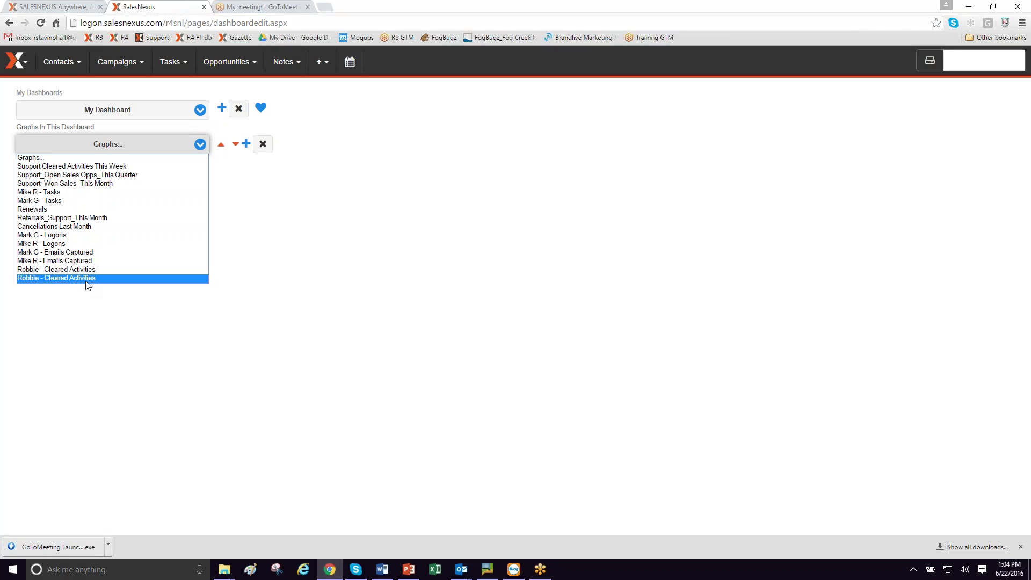
click(57, 280)
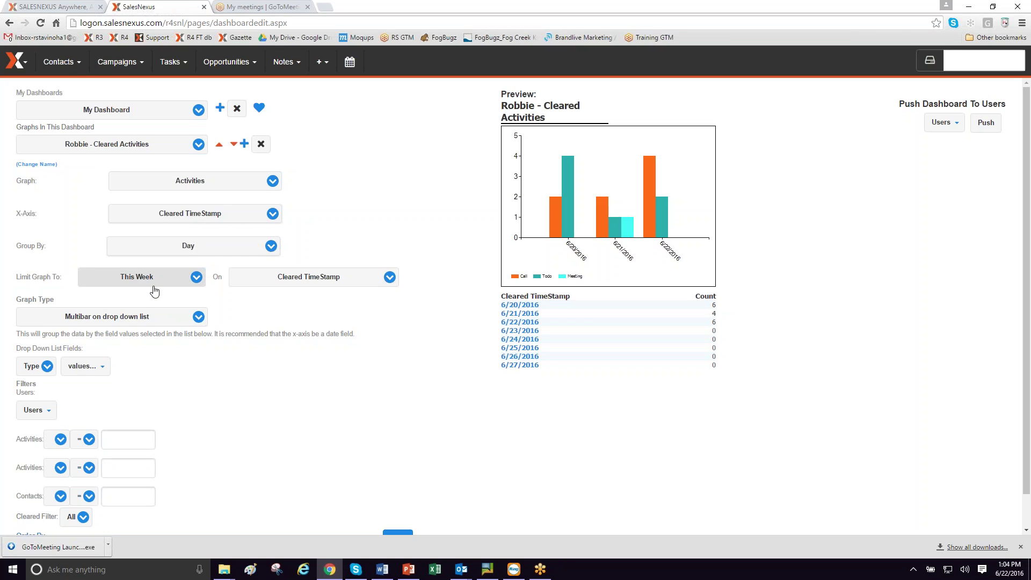
- Limit the Cleared Activities graph to This Month and save it
click(196, 281)
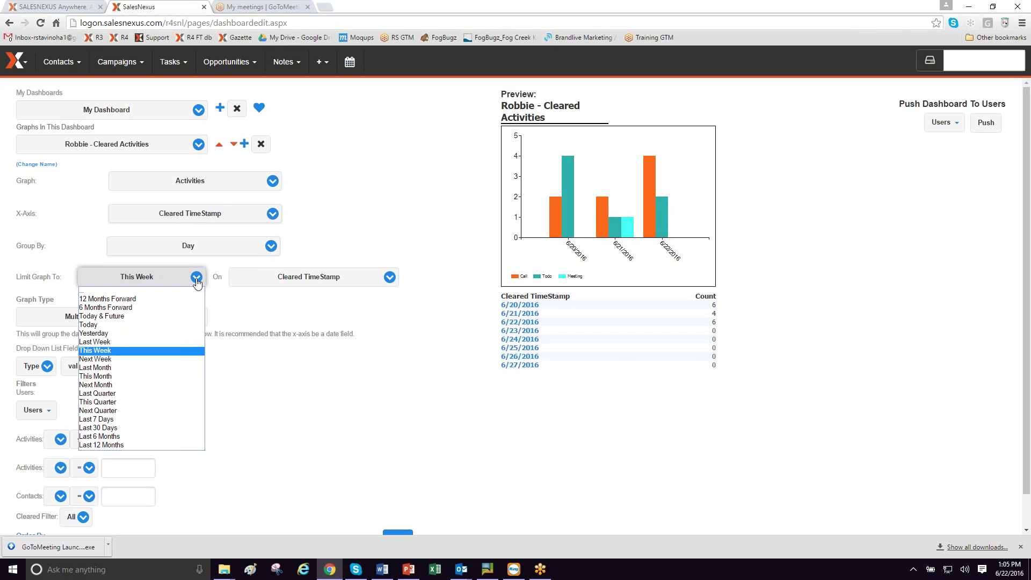
click(107, 376)
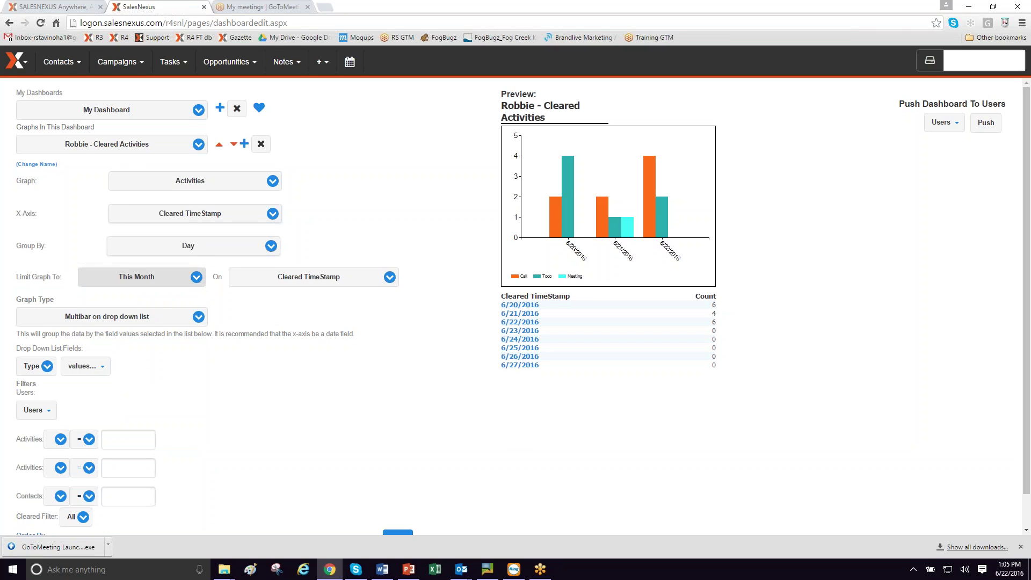
click(99, 366)
click(240, 356)
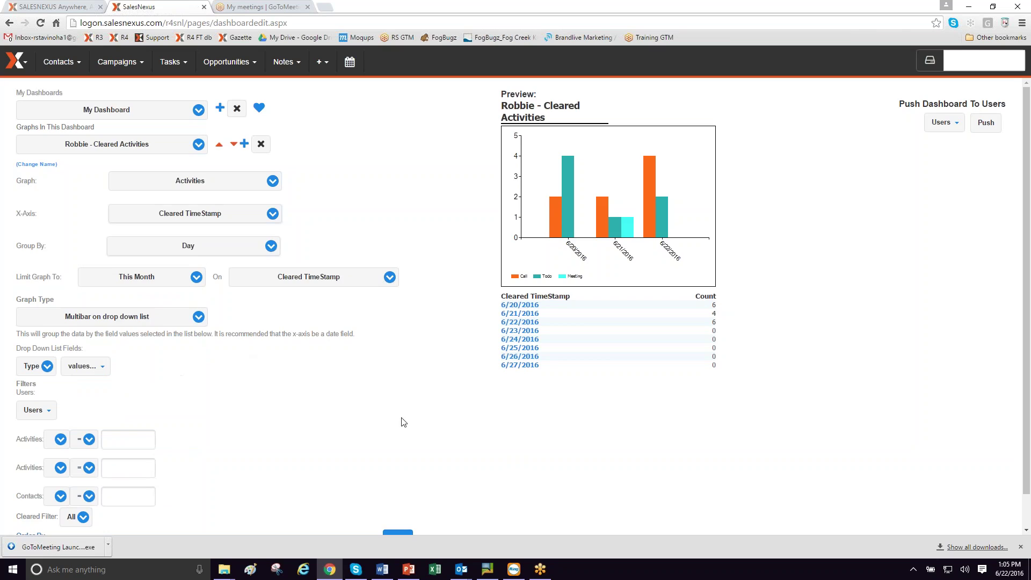
scroll(403, 421, down, 1)
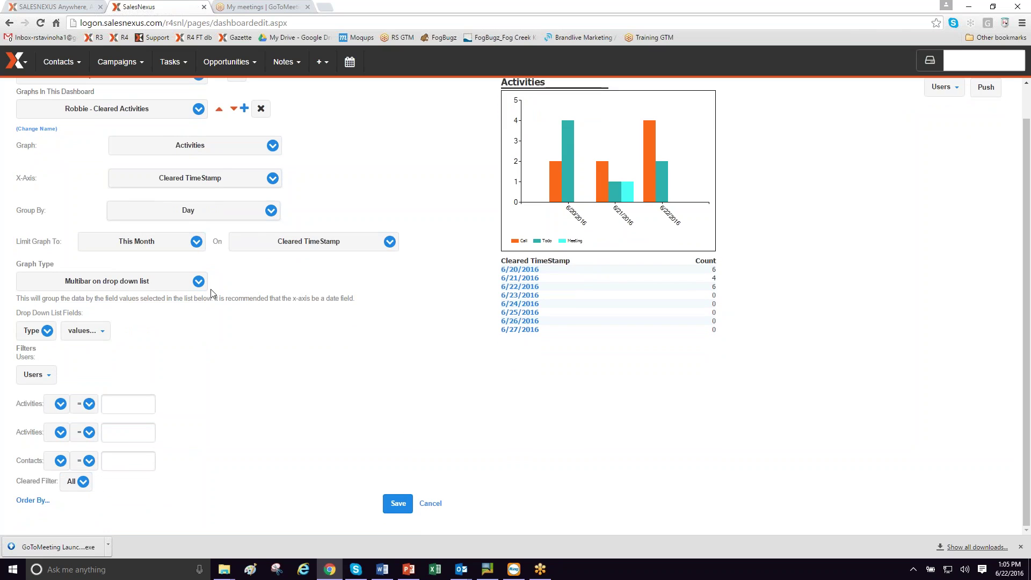
click(404, 505)
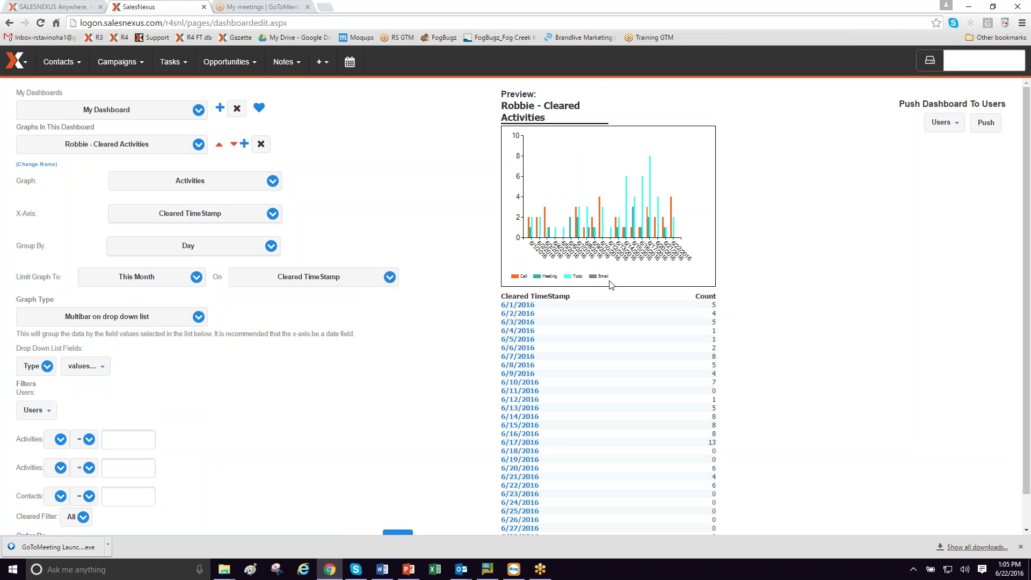
- Set the Cleared Activities graph's date limit back to This Week and save it
click(197, 278)
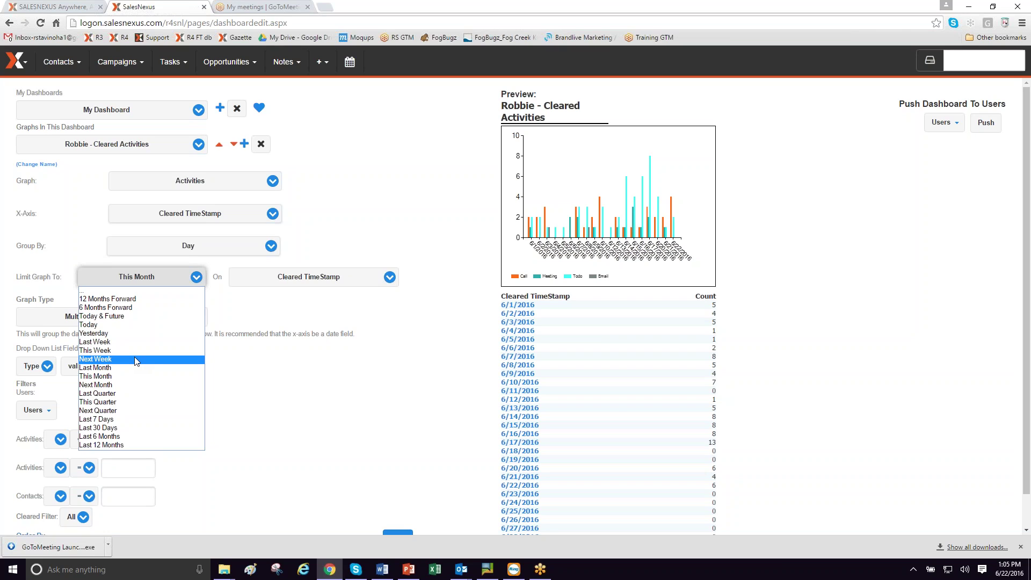
click(113, 351)
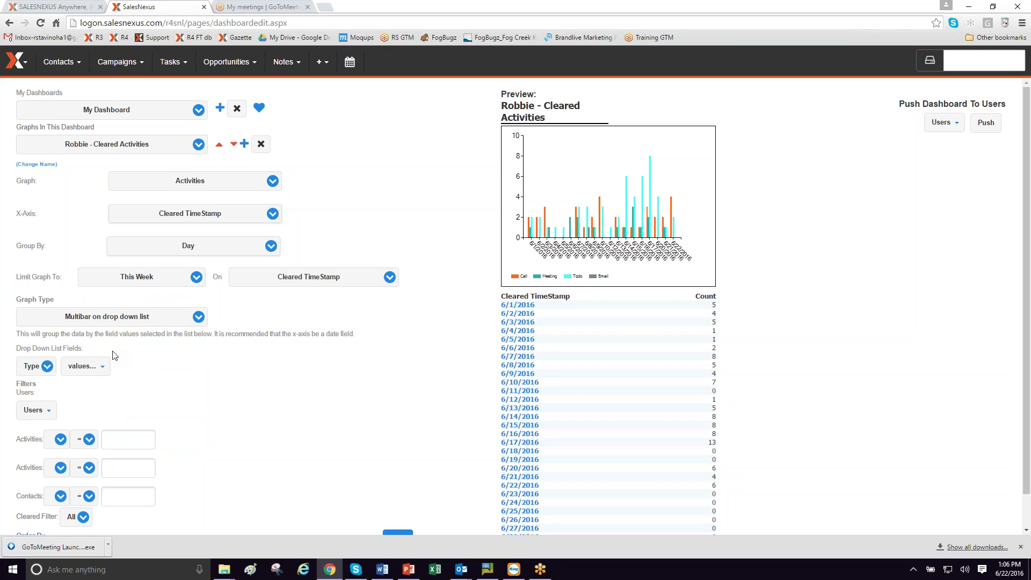
scroll(360, 451, down, 1)
click(395, 503)
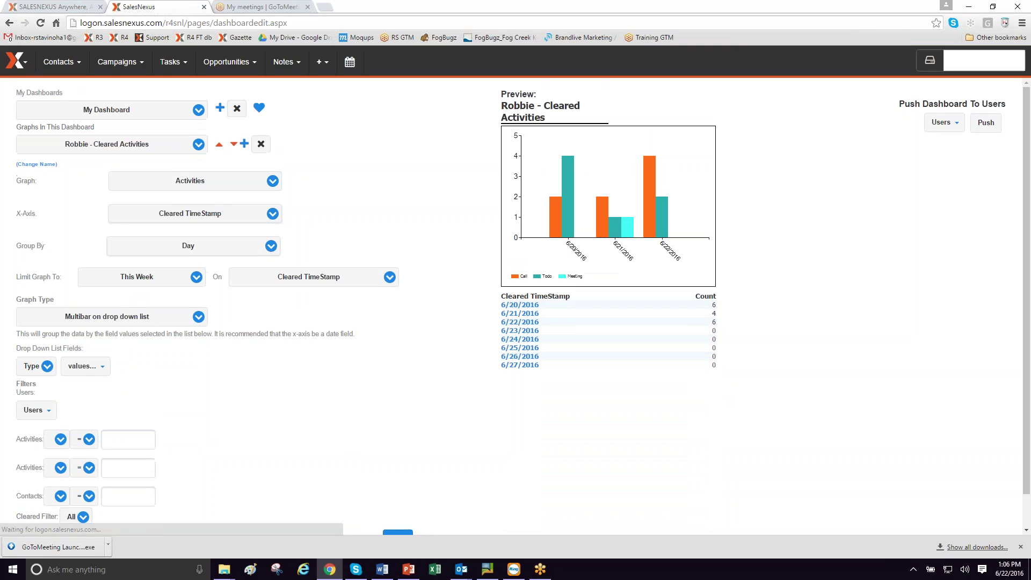
- Try Sales as the graph's data source, leave it unsaved, and open the Support_Open Sales Opps_This Quarter graph
click(272, 182)
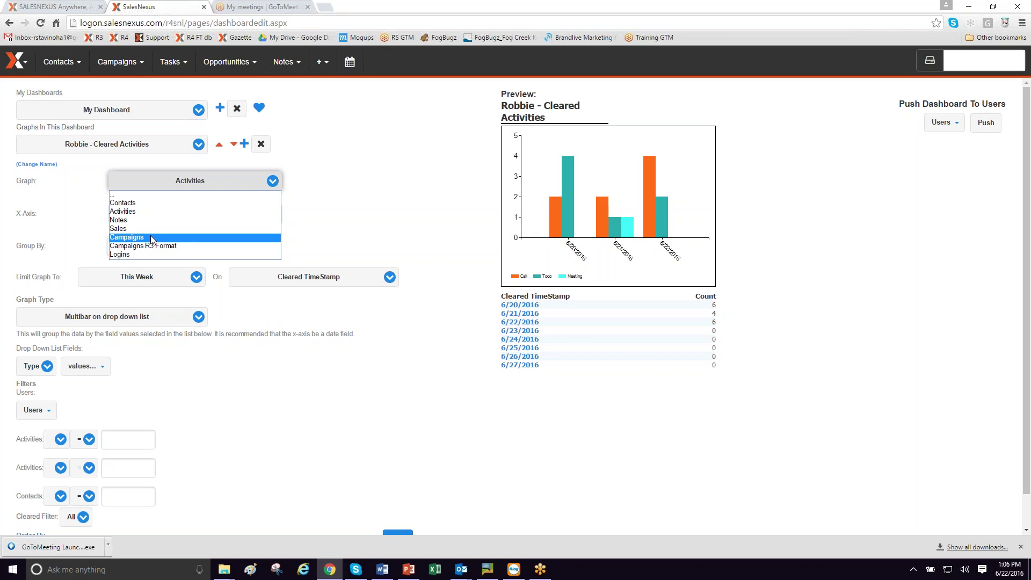
click(123, 232)
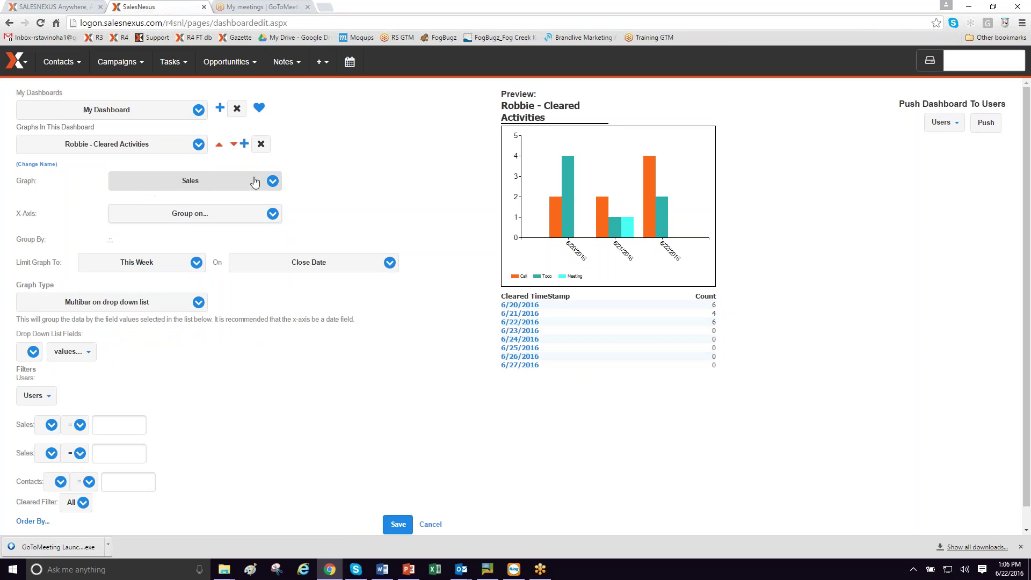
click(198, 149)
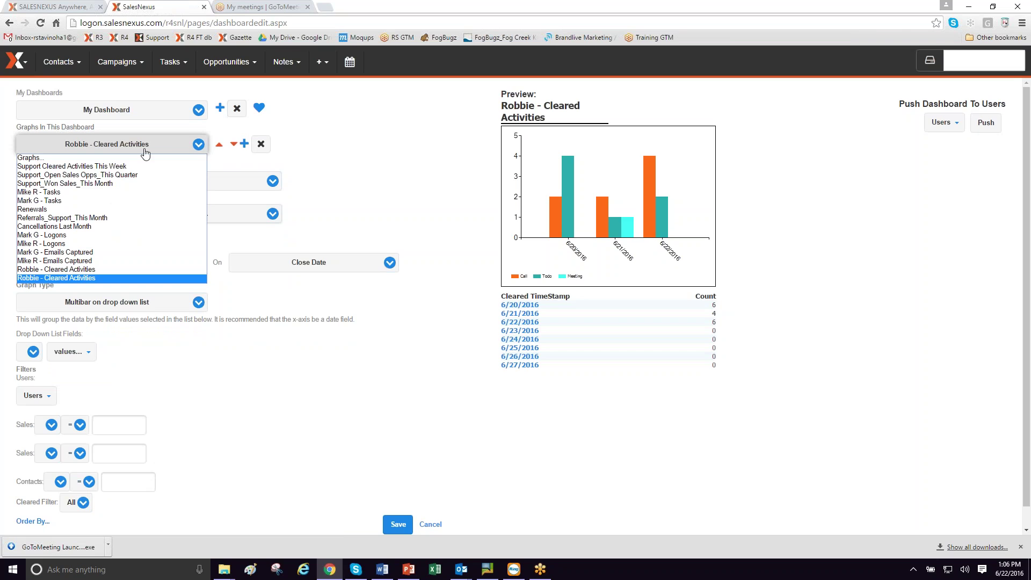
click(75, 180)
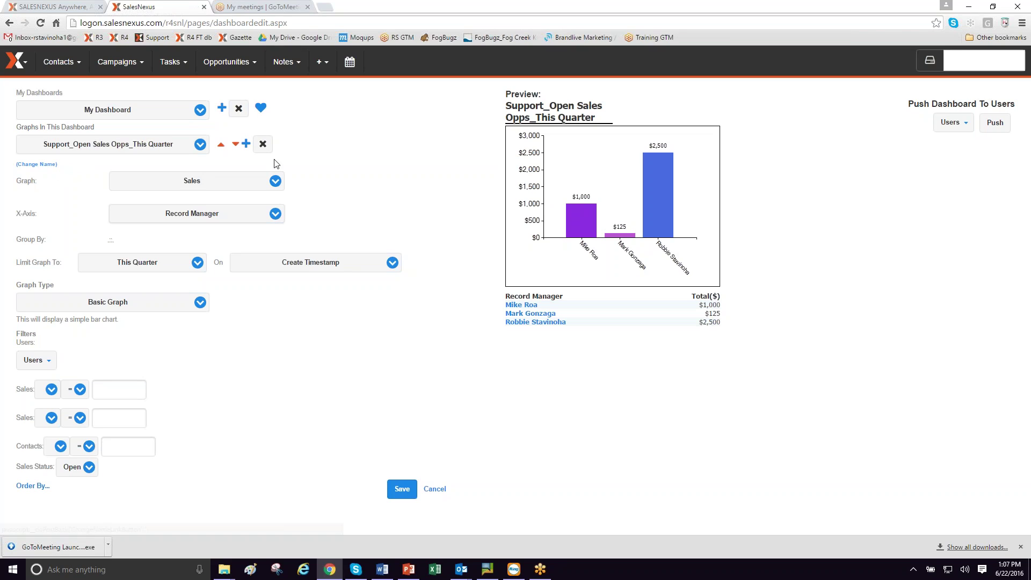
- Add a new graph named "Open Sales Opps" to My Dashboard
click(245, 144)
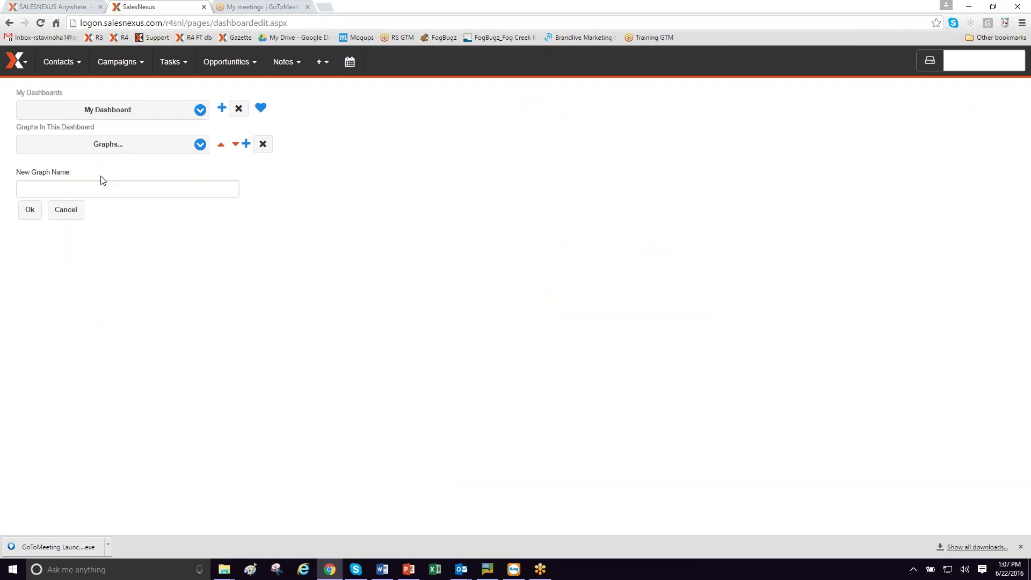
click(89, 189)
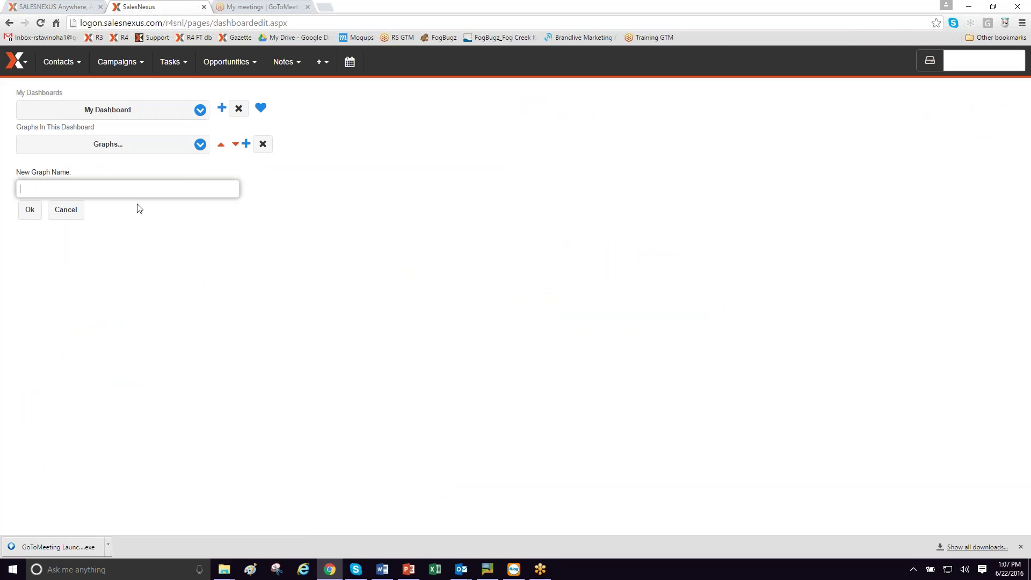
text(ysting)
key(BackSpace)
key(BackSpace)
key(BackSpace)
key(BackSpace)
key(BackSpace)
key(BackSpace)
text(Open Sales Opps)
click(33, 213)
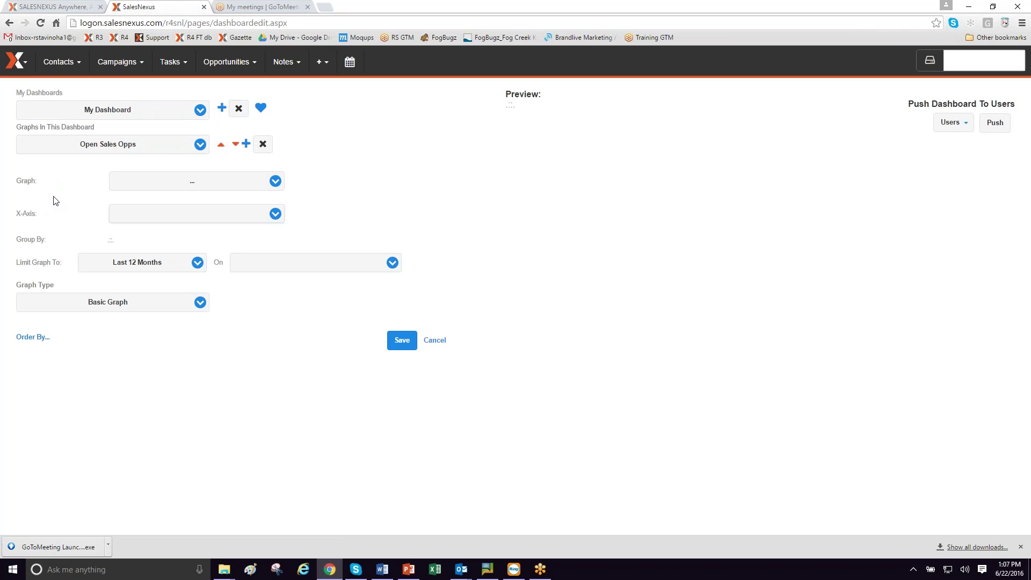
- Base the new graph on Sales data with Product on the x-axis
click(275, 182)
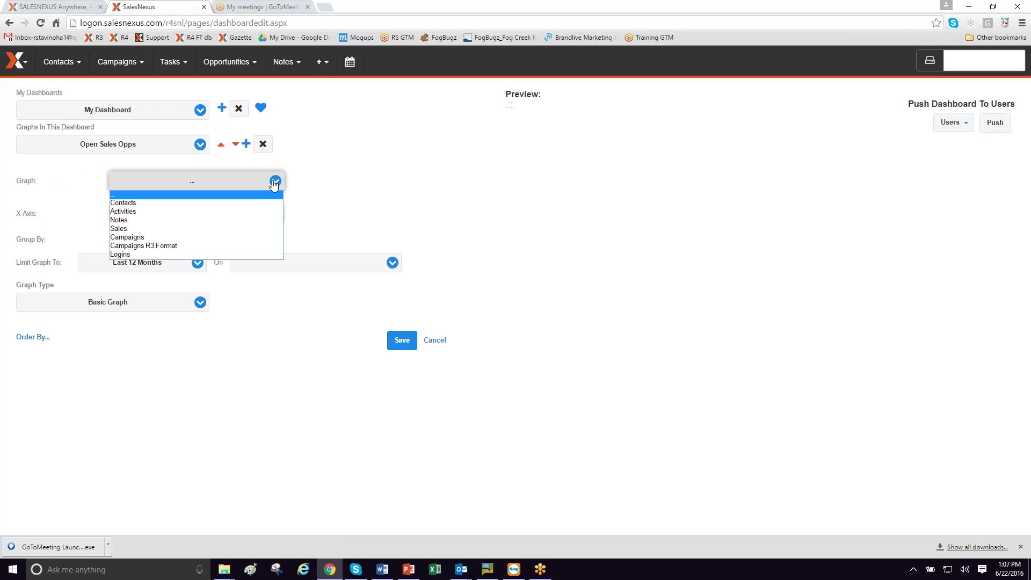
click(124, 229)
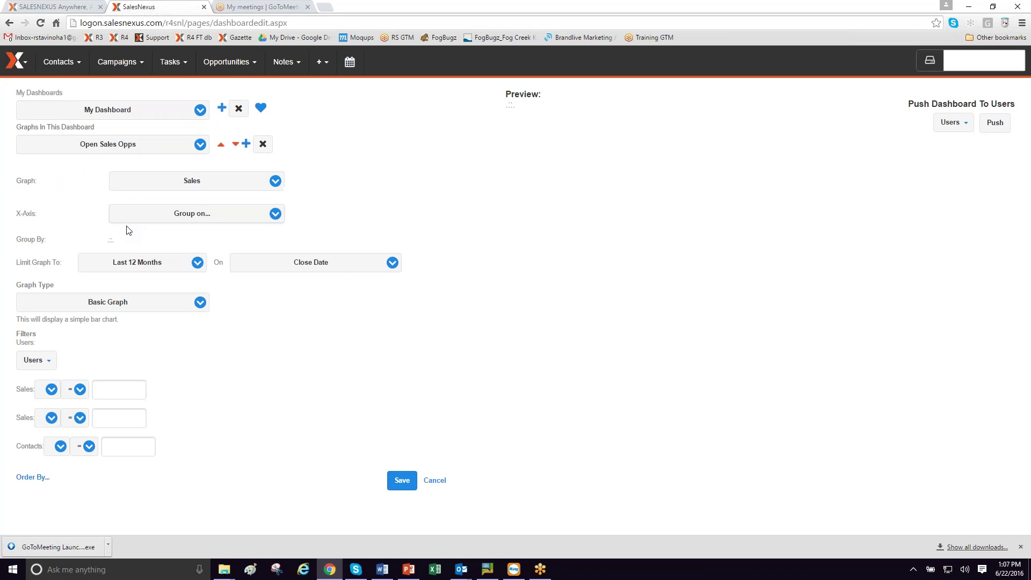
click(276, 215)
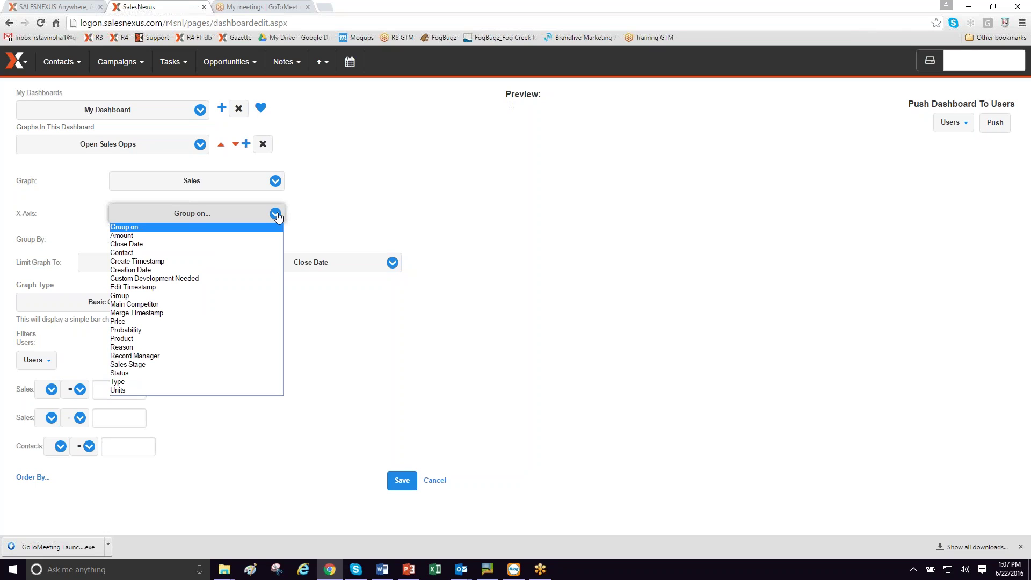
click(124, 342)
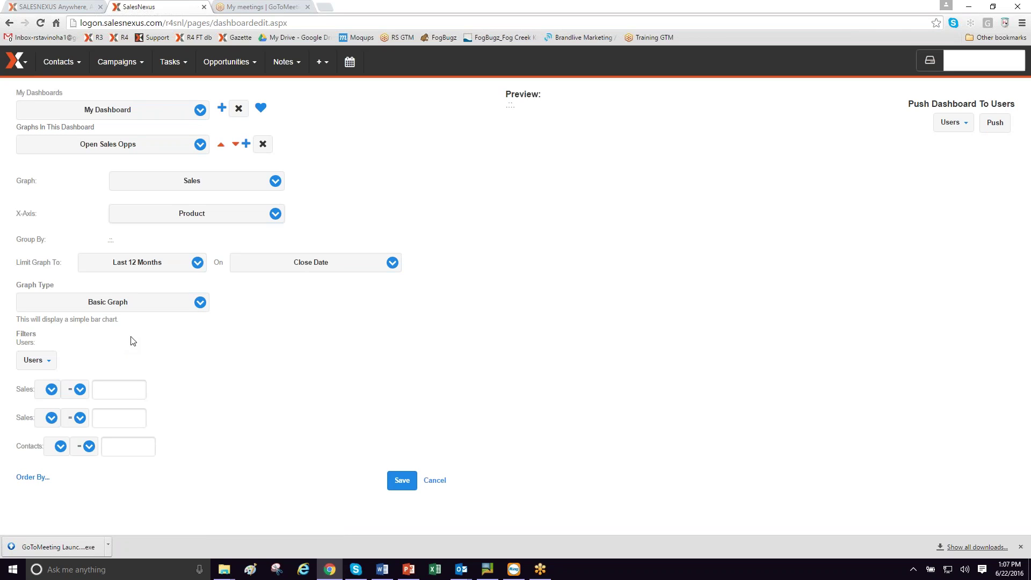
- Limit the Open Sales Opps graph to This Month on Create Timestamp
click(200, 268)
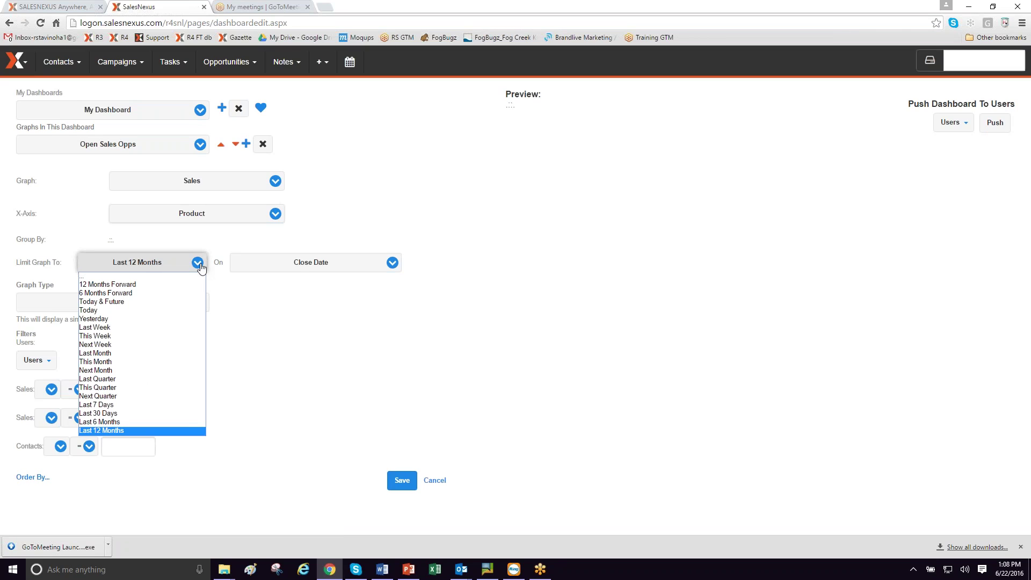
click(111, 364)
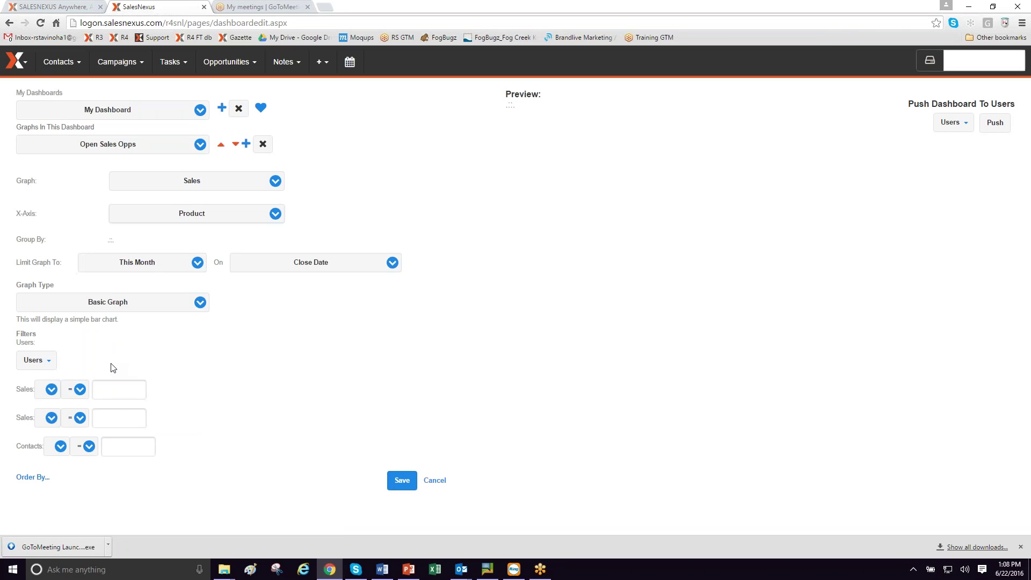
click(392, 263)
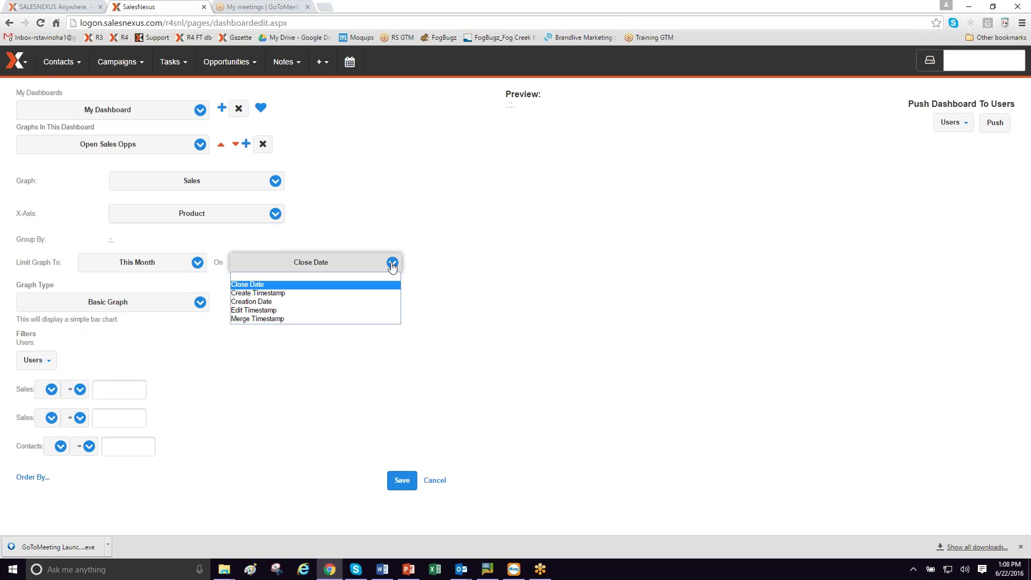
click(284, 293)
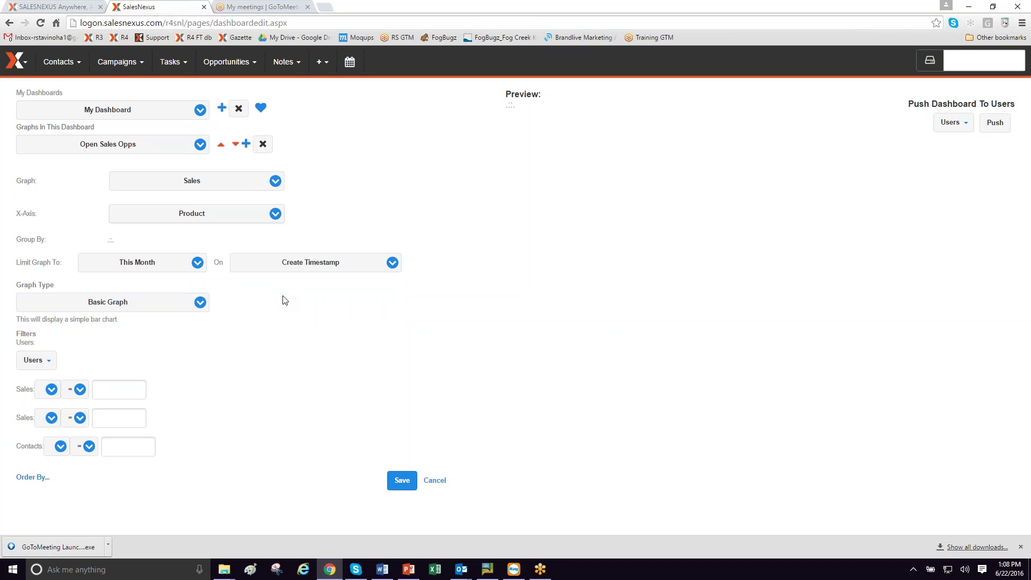
- Set the graph type to Multibar on drop down list and check its selectable field values
click(200, 303)
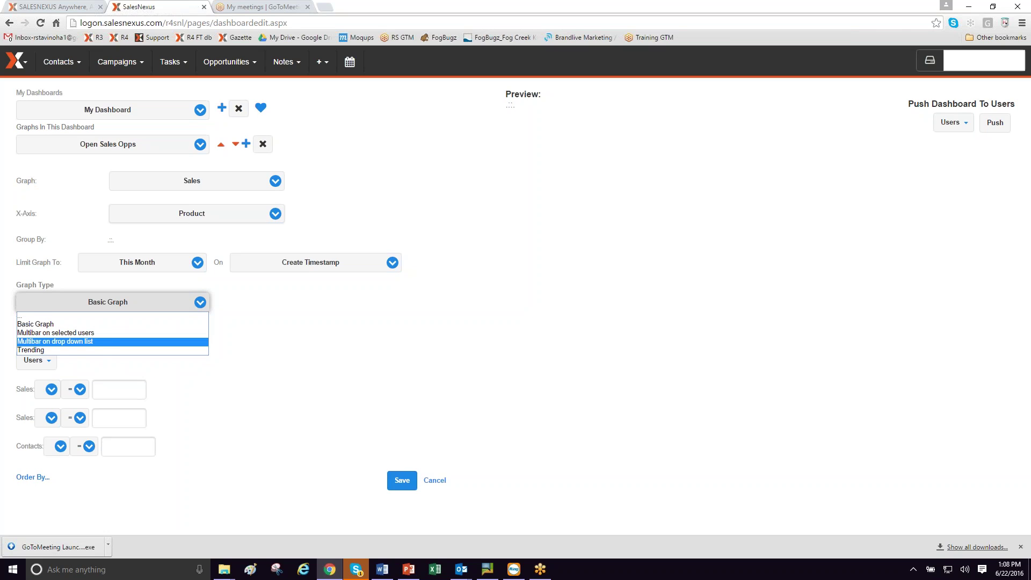
click(60, 346)
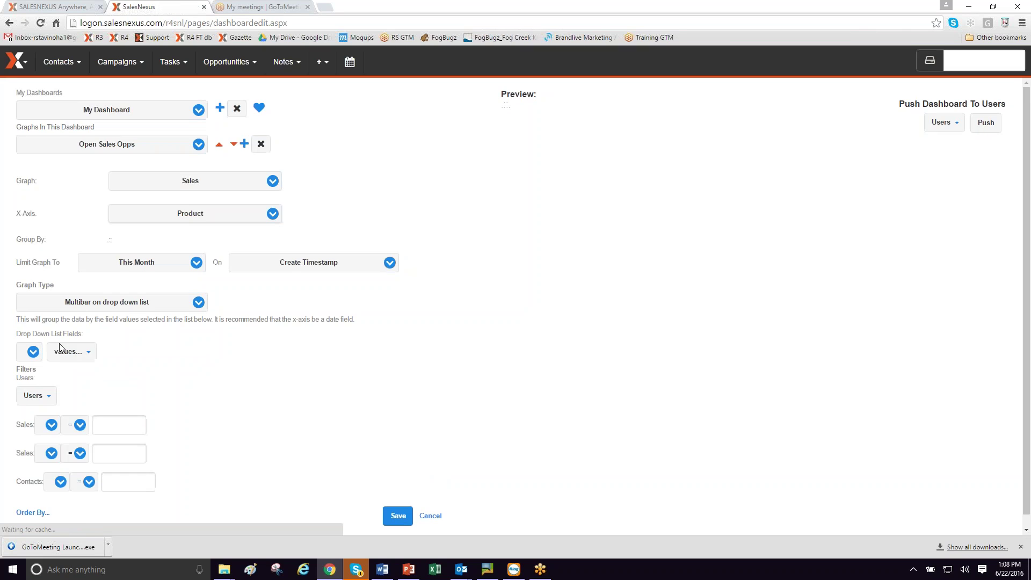
click(67, 351)
click(69, 350)
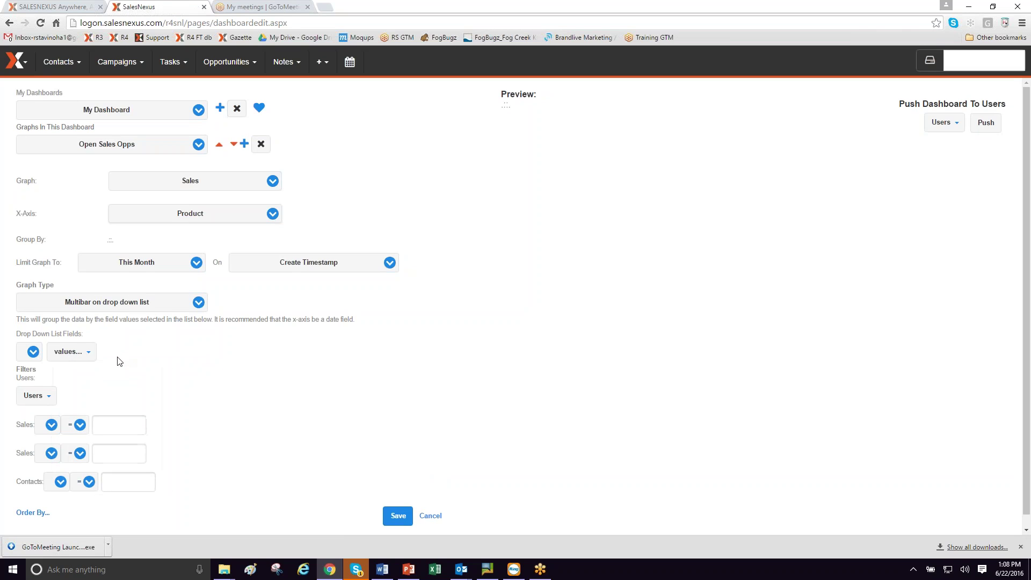
- Group the Open Sales Opps graph by the Sales Stage field, showing only the 4-Proposal Sent value
click(32, 353)
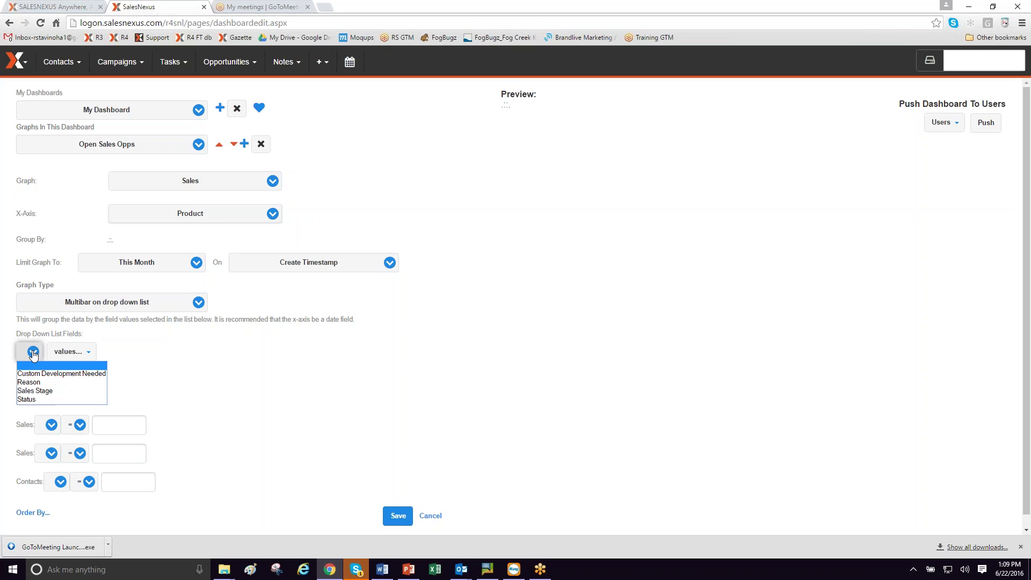
click(41, 392)
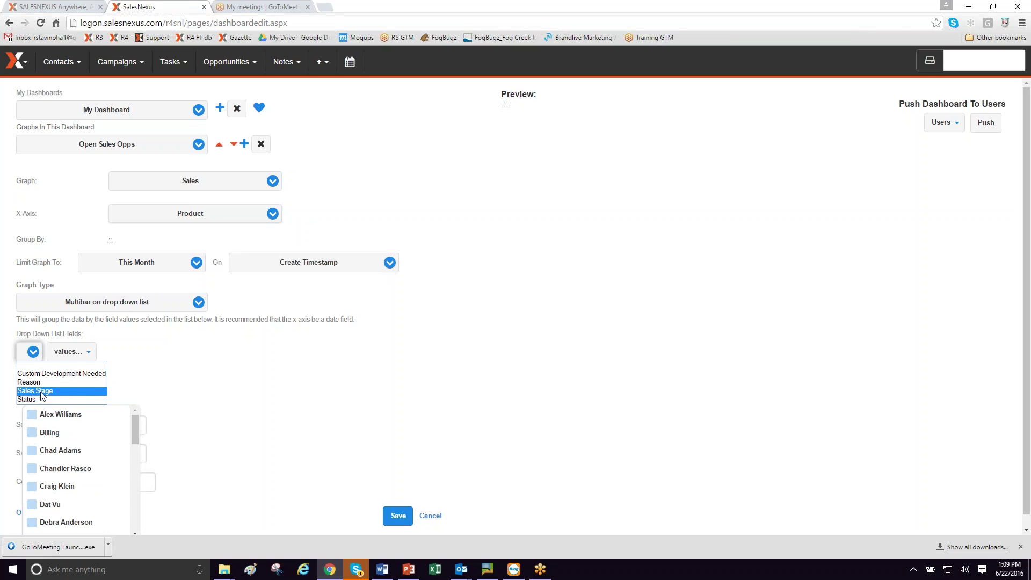
click(41, 392)
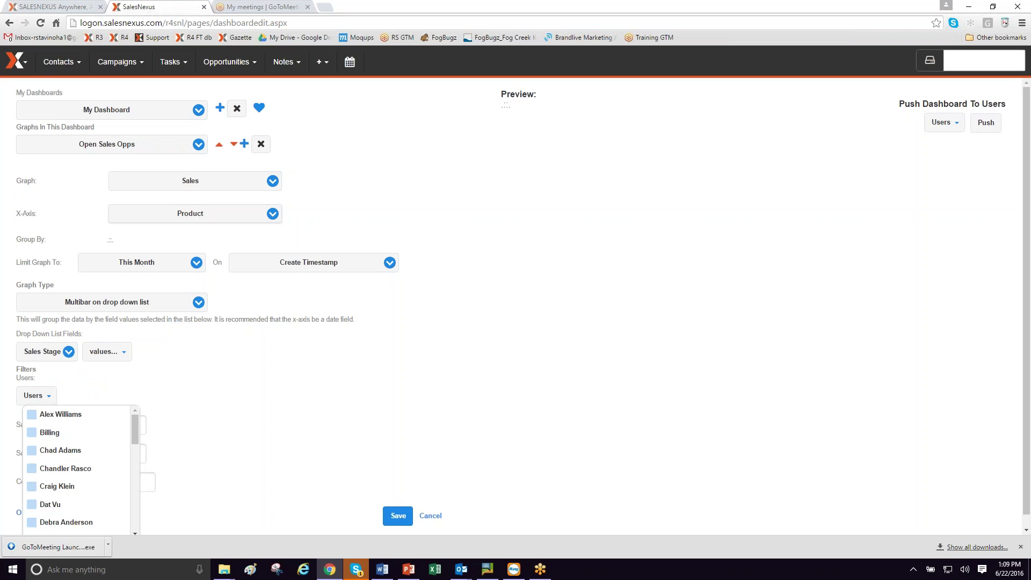
click(123, 352)
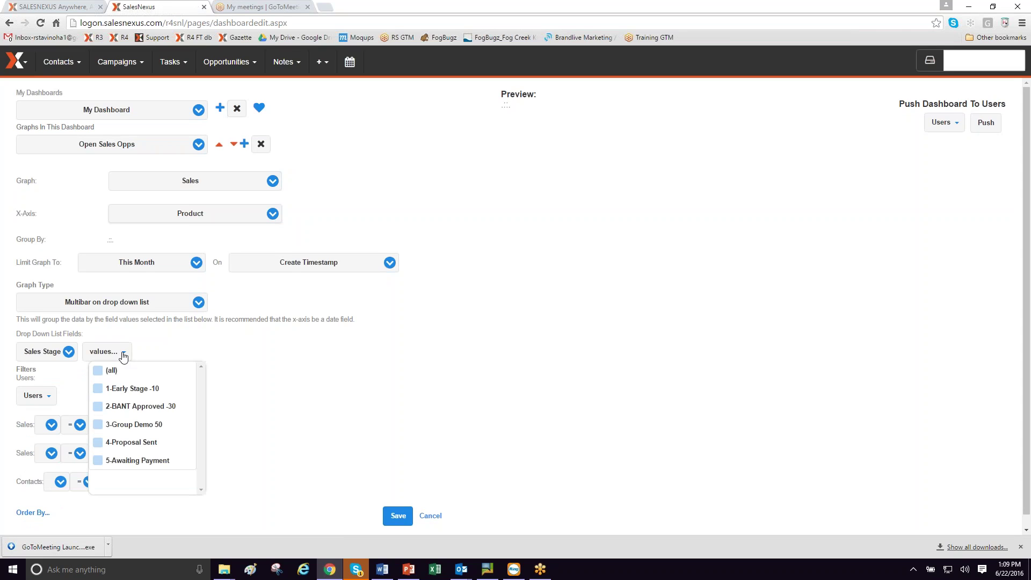
click(98, 443)
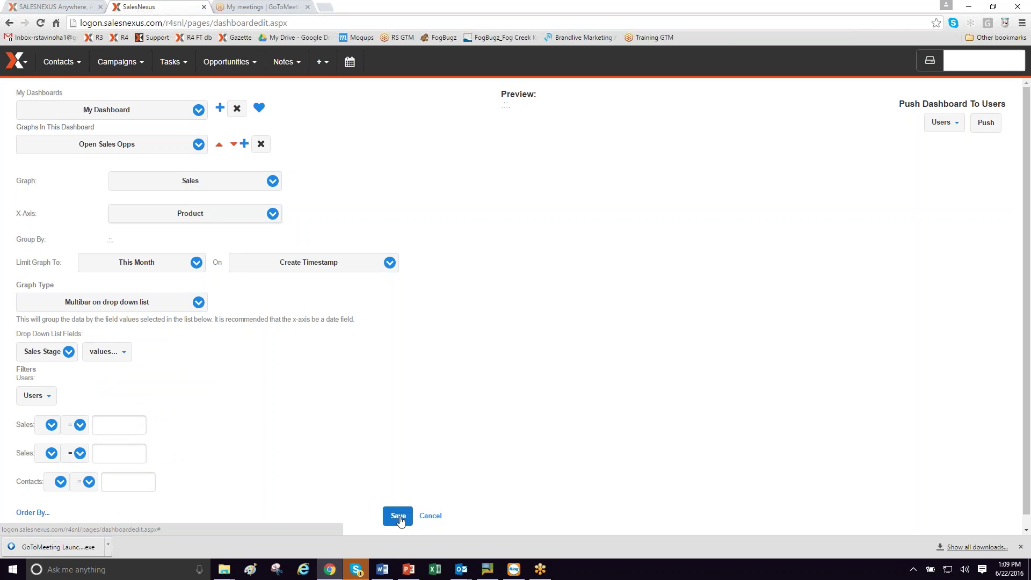
- Save the Open Sales Opps graph with its Sales filters left blank and open the contacts behind NEW_DFY_ANNUAL
scroll(338, 477, down, 1)
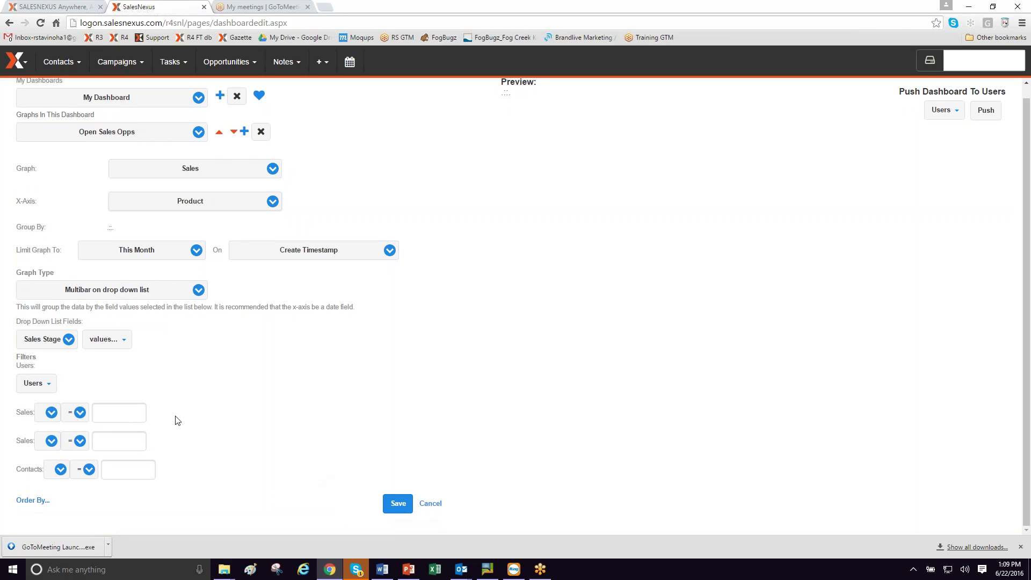
click(52, 414)
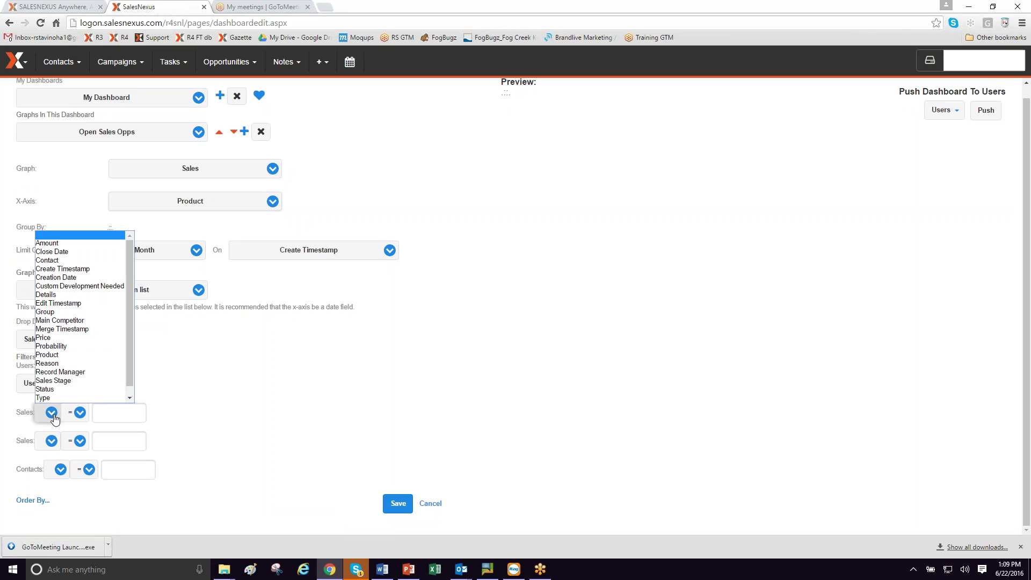
click(52, 413)
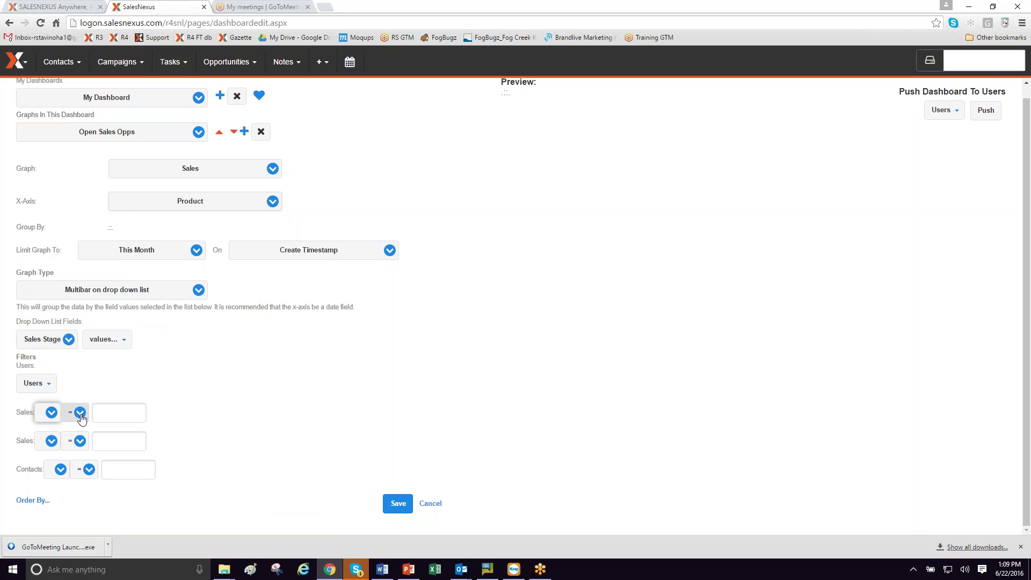
click(80, 413)
click(80, 418)
click(400, 508)
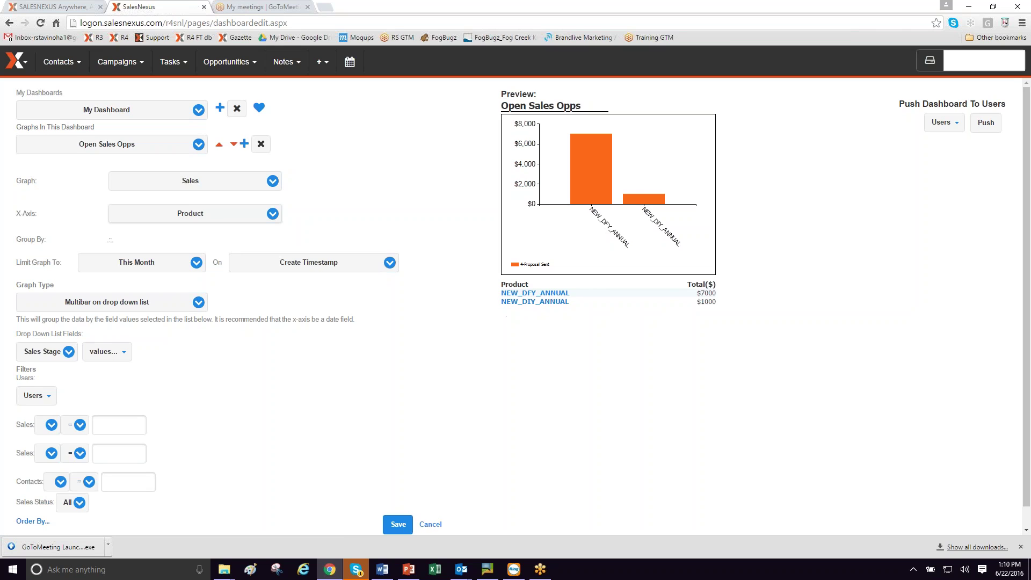
click(560, 296)
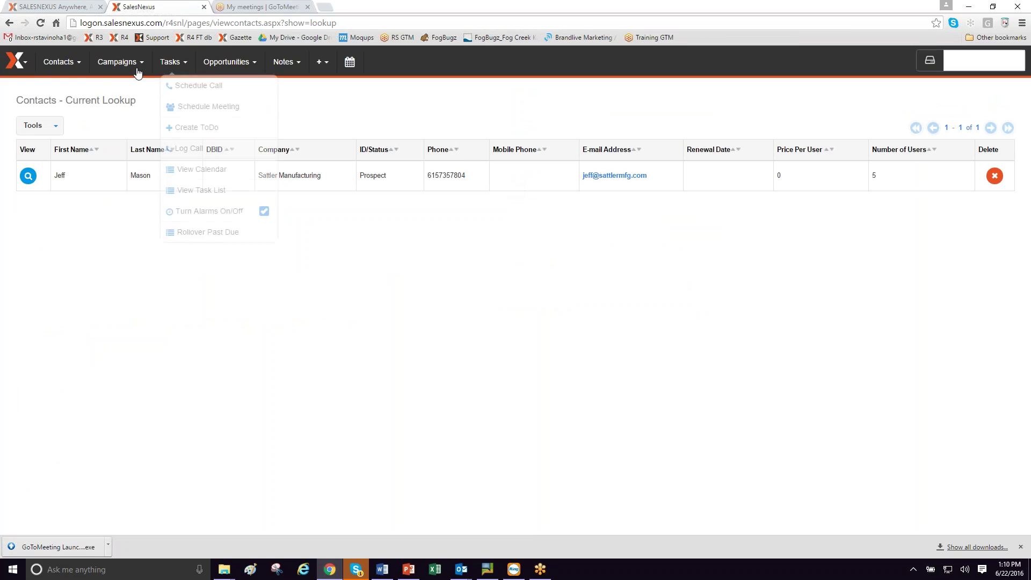
- Go to the custom reports list and select the Unsubscribed Report
mouse_move(26, 65)
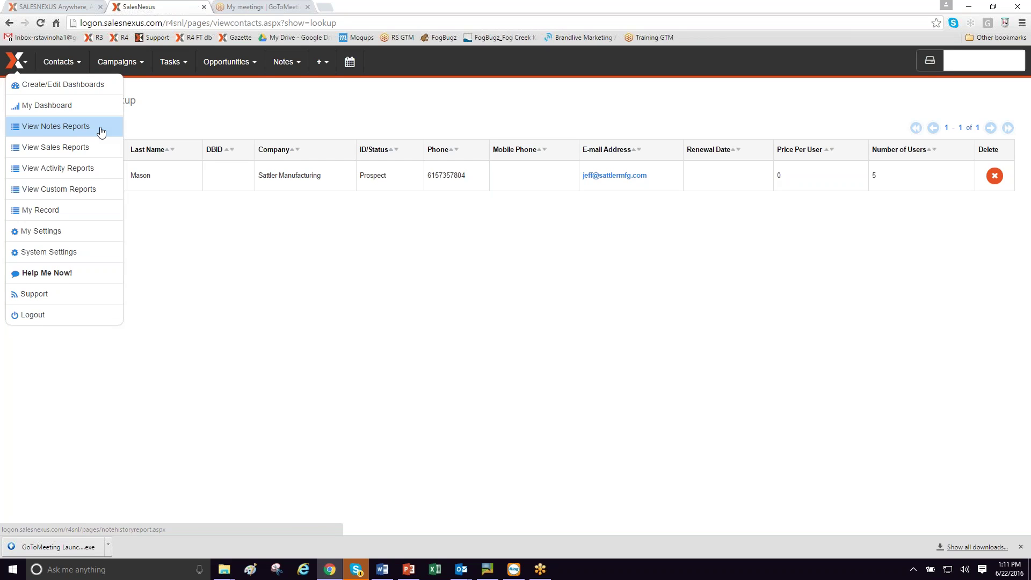
click(95, 191)
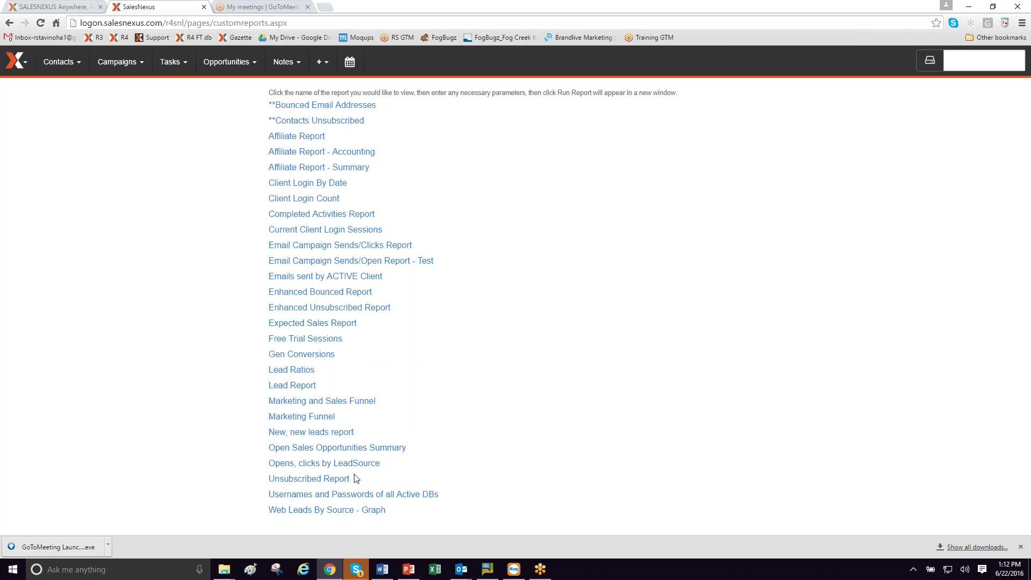
click(306, 481)
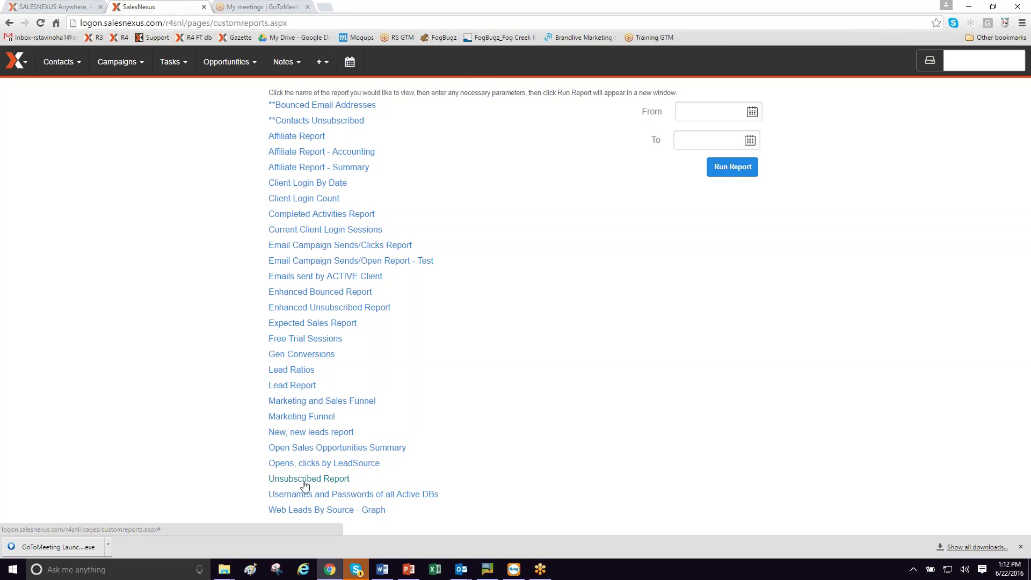
- Run the Unsubscribed Report from 06/20/2016 to 06/22/2016, widen its preview window to read it, and close it
click(752, 112)
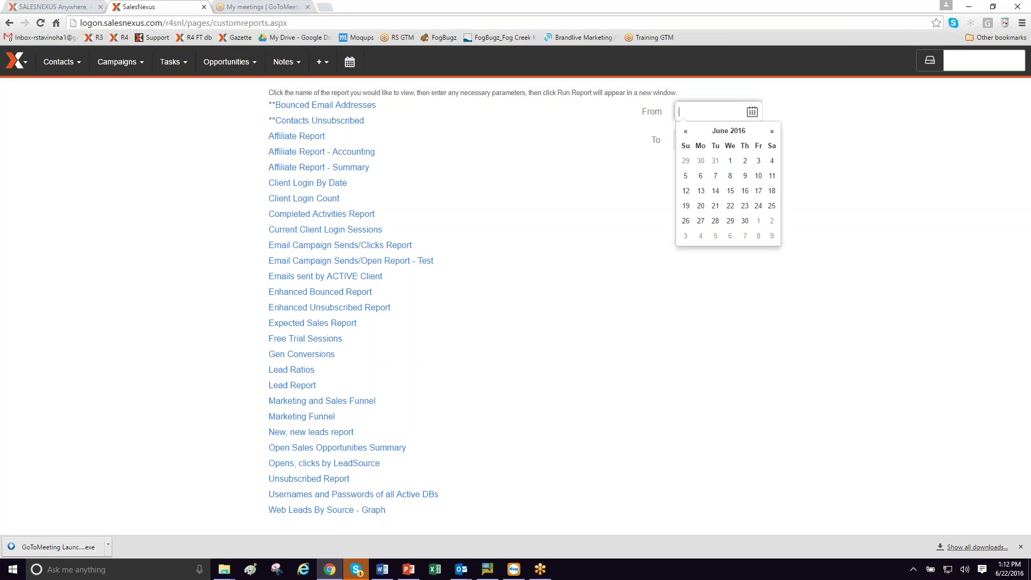
click(701, 207)
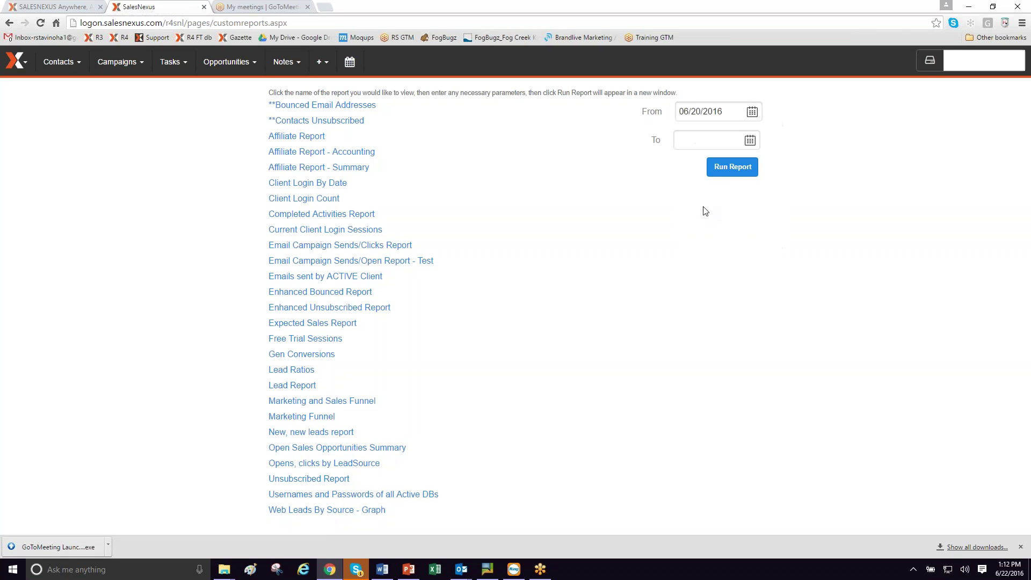
click(750, 141)
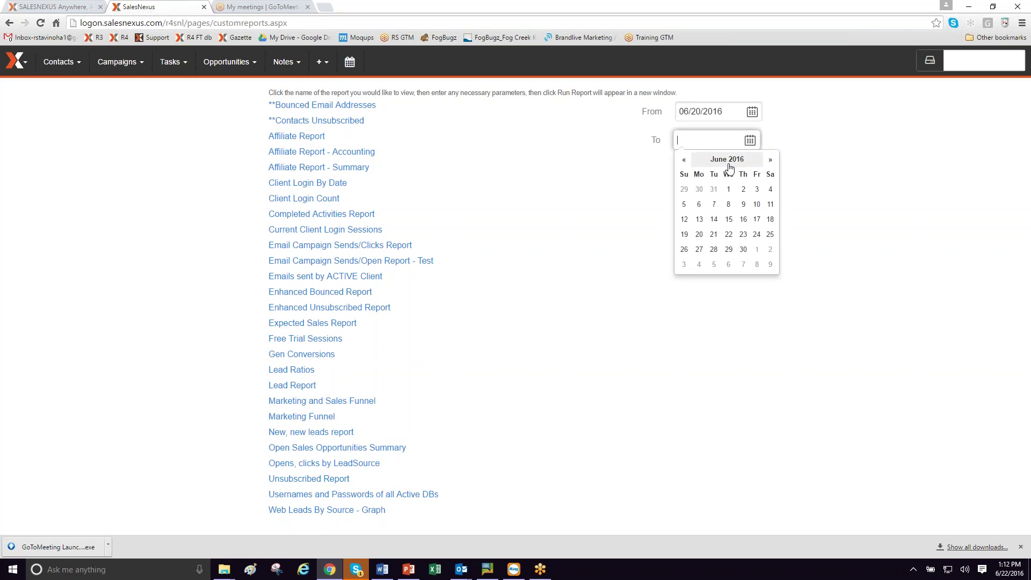
click(729, 234)
click(727, 169)
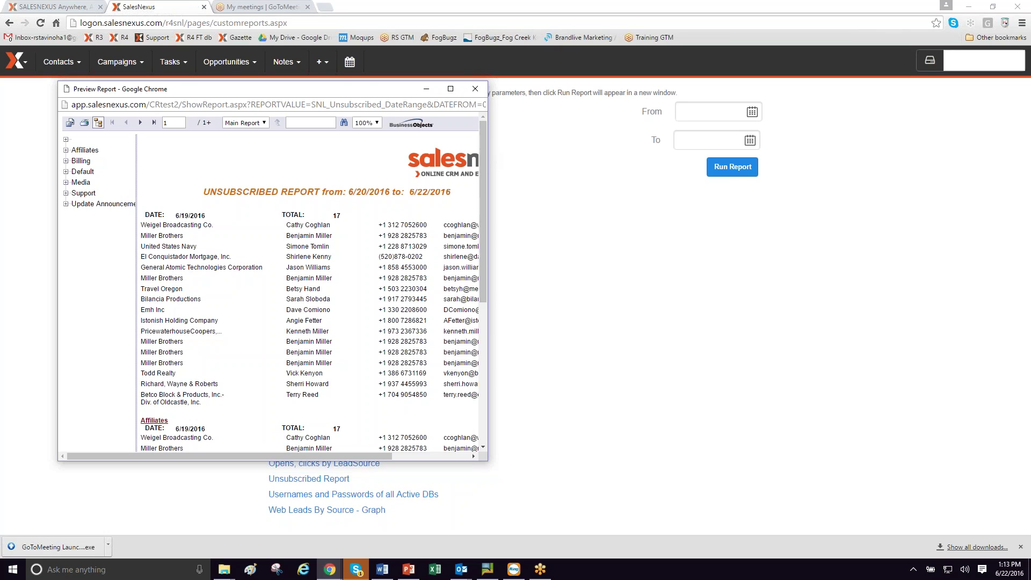
drag(487, 153, 607, 165)
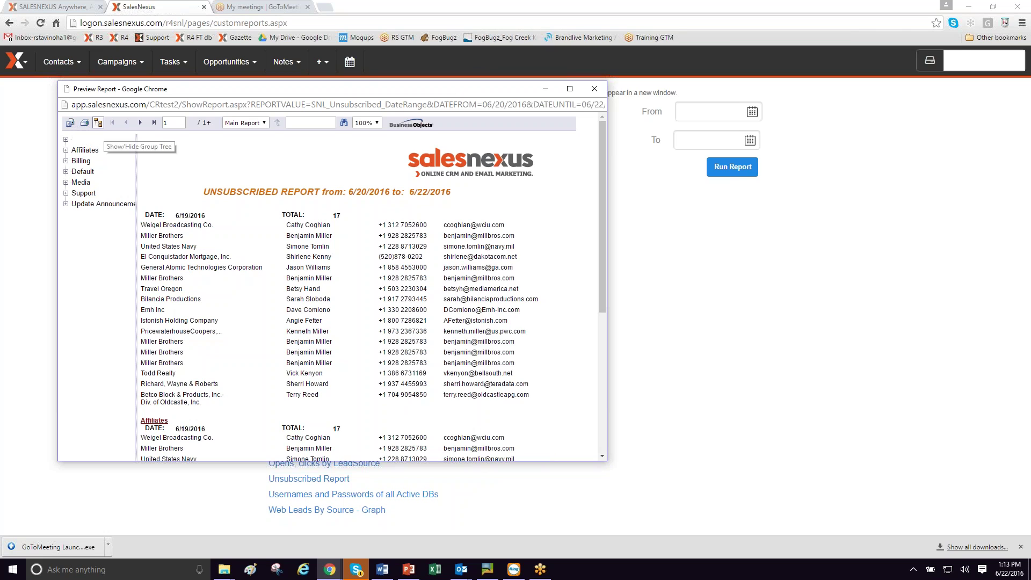
click(594, 90)
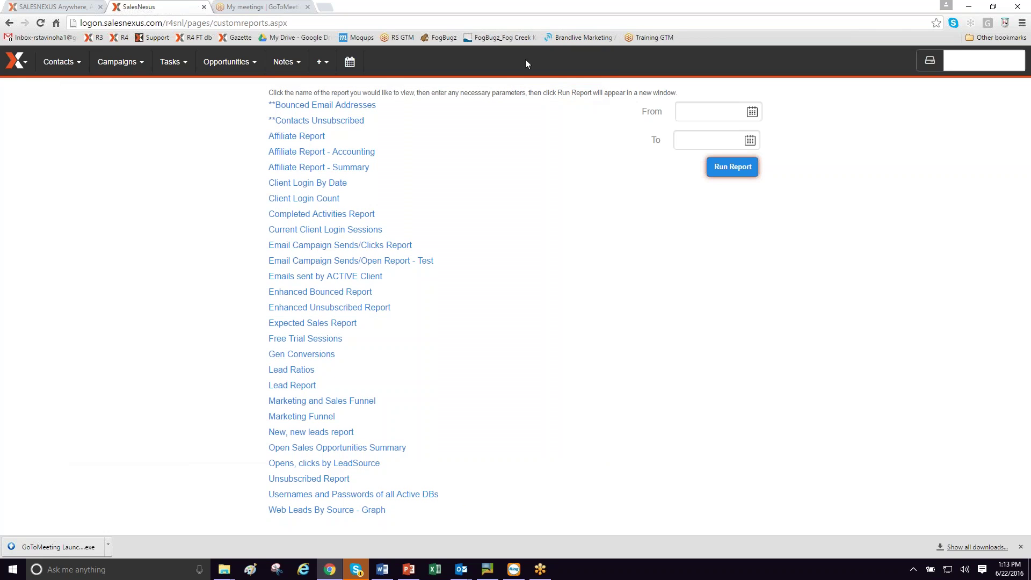
- Load the saved activity report "Support Activities Cleared This Week" and run it
click(23, 64)
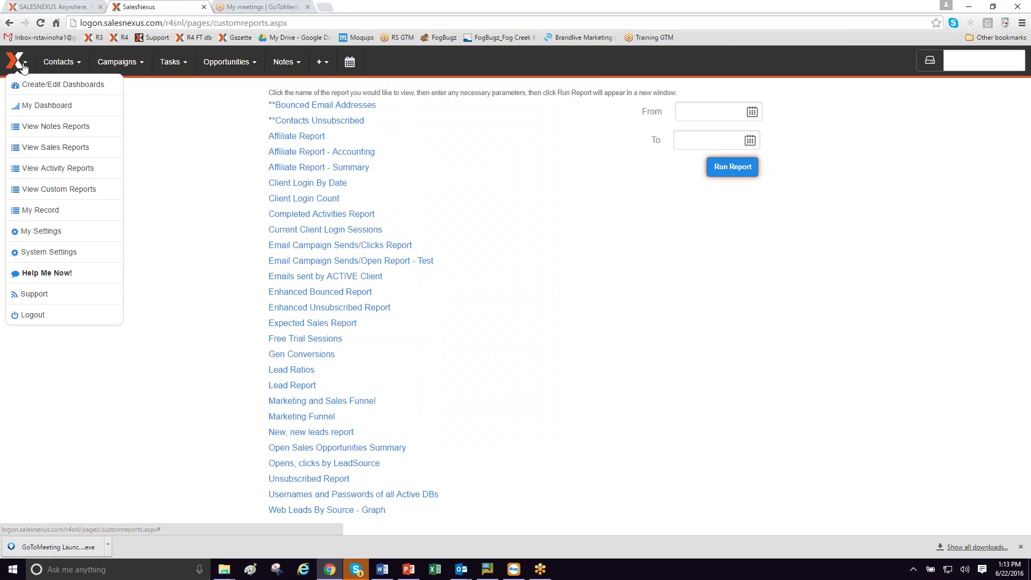
click(53, 170)
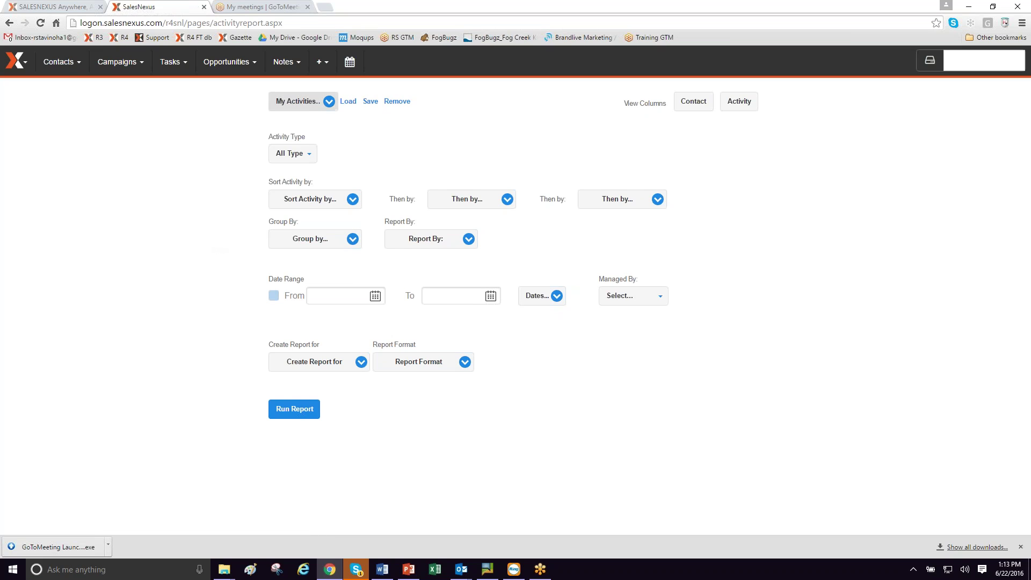
click(328, 102)
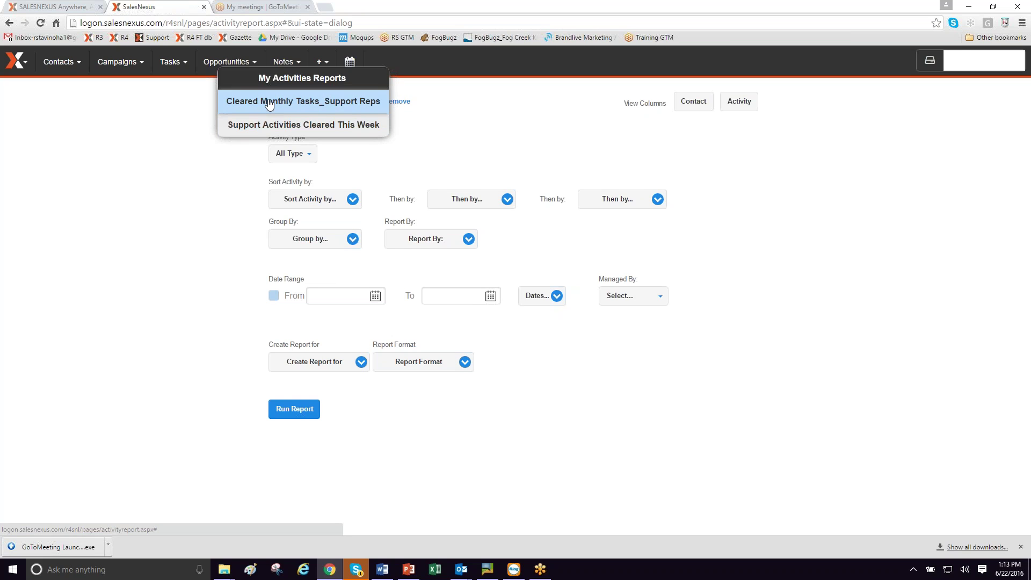
click(252, 127)
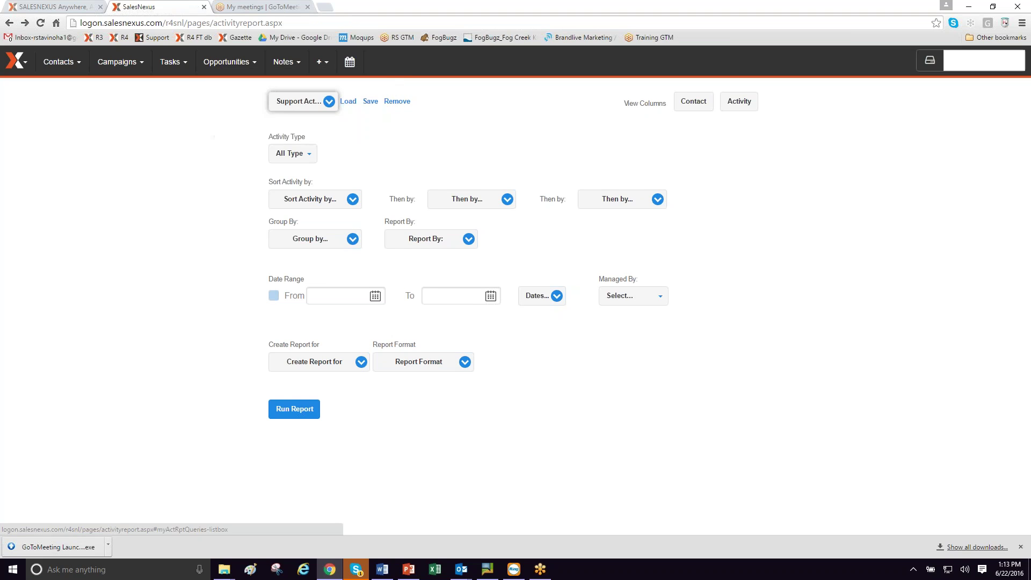
click(348, 102)
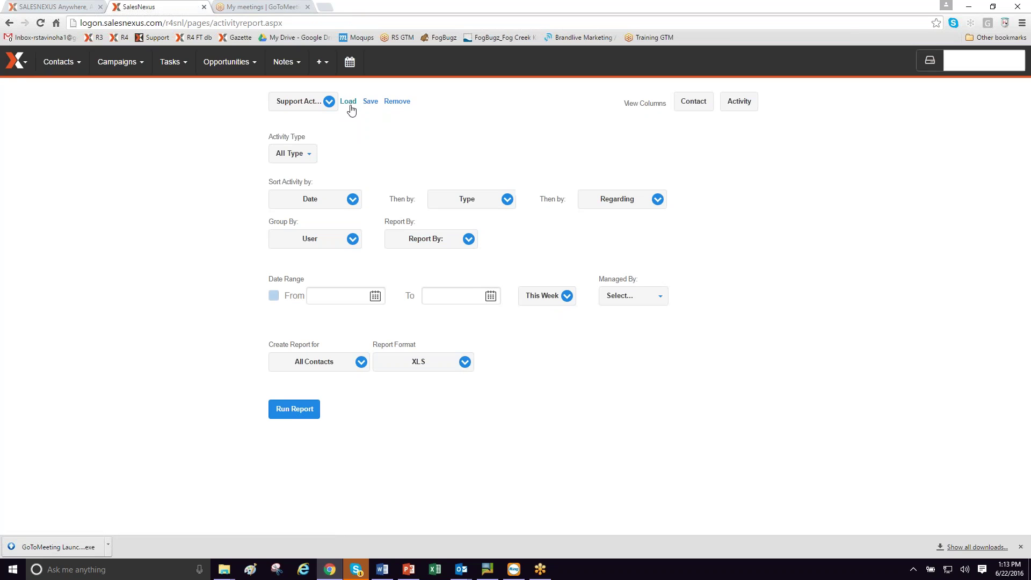
click(287, 418)
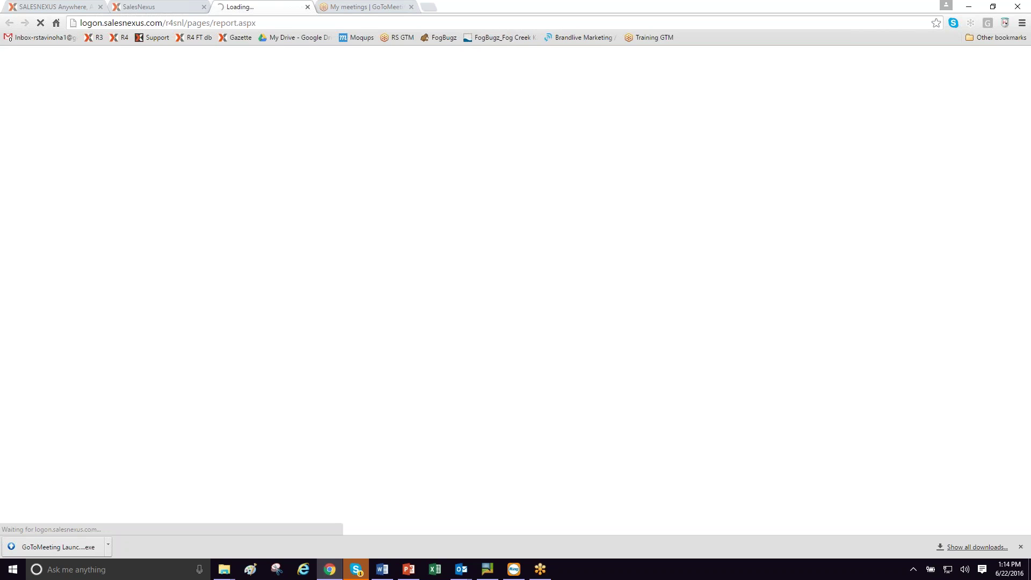
- Return to the activity report settings, check the selected activity types, and sort by Date first and Priority second
click(159, 7)
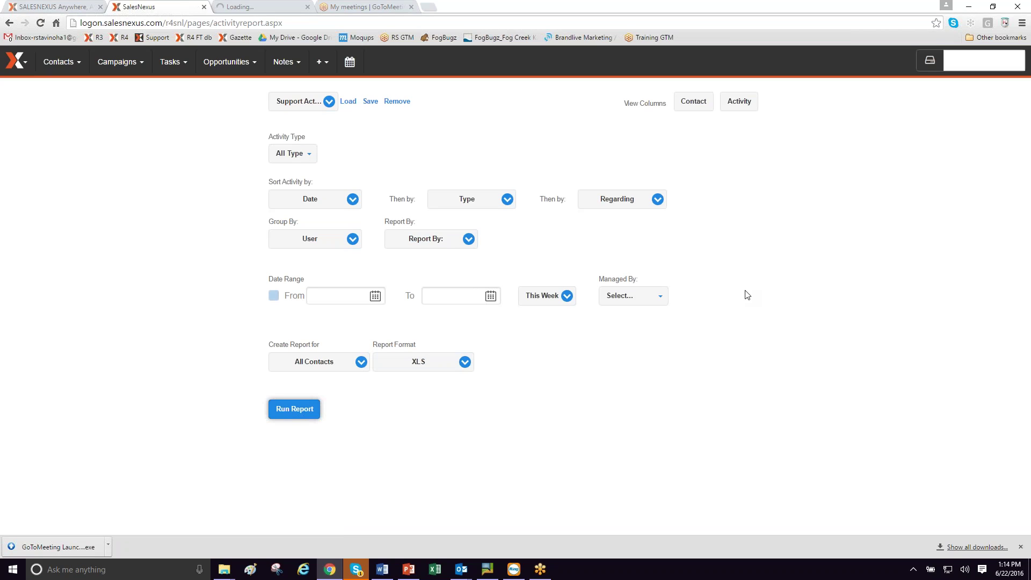
click(314, 159)
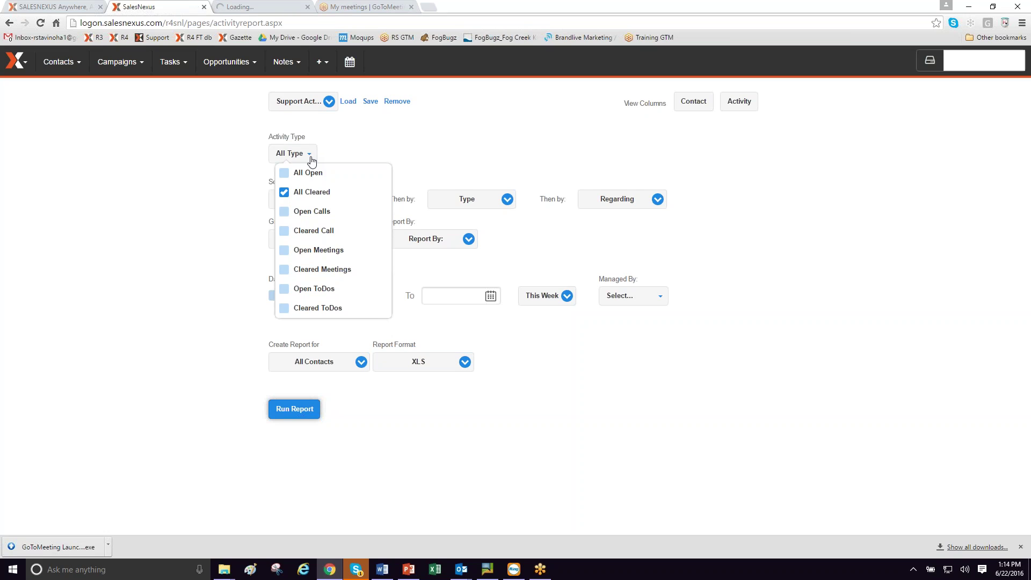
click(384, 142)
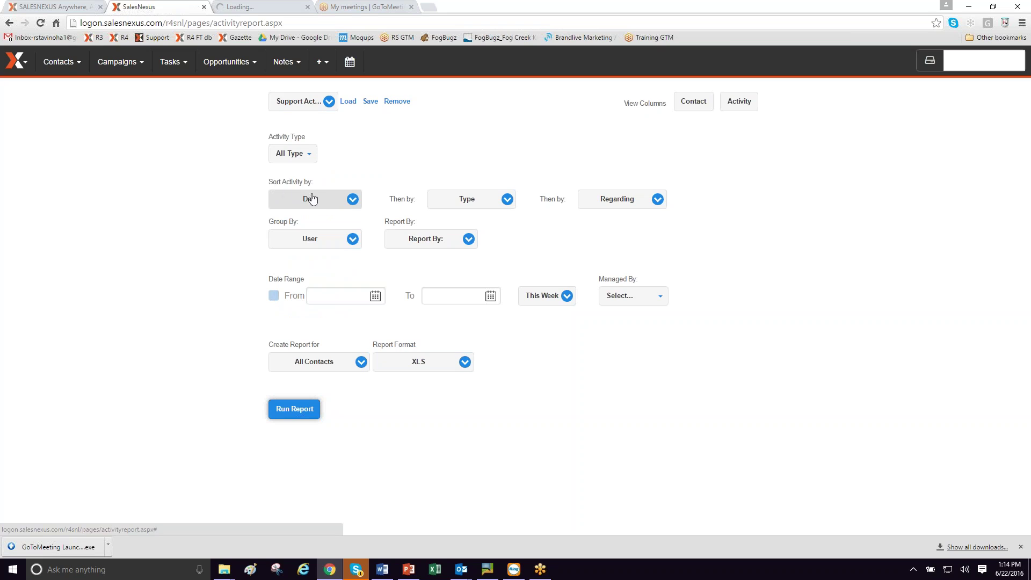
click(343, 199)
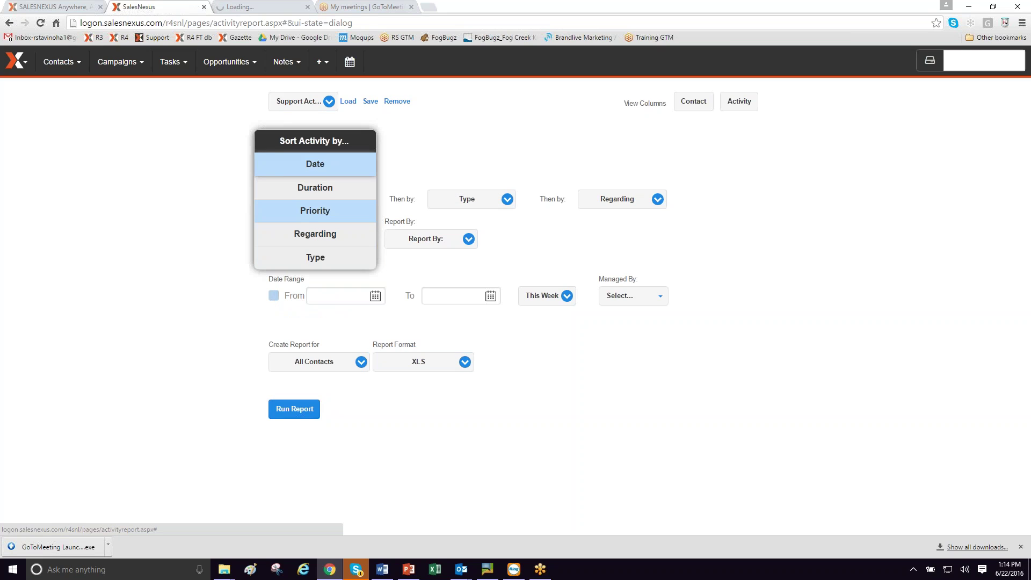
click(349, 165)
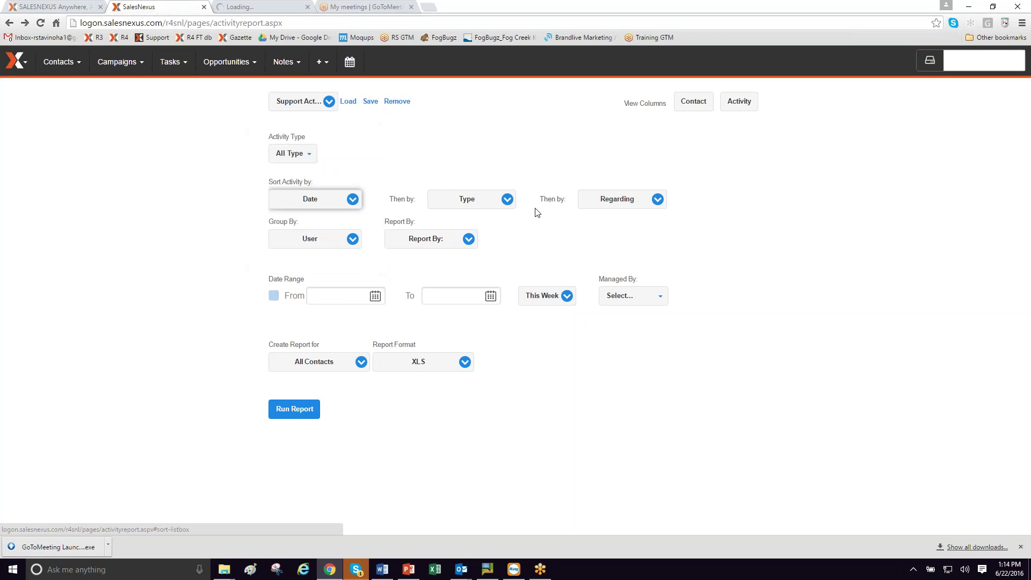
click(503, 204)
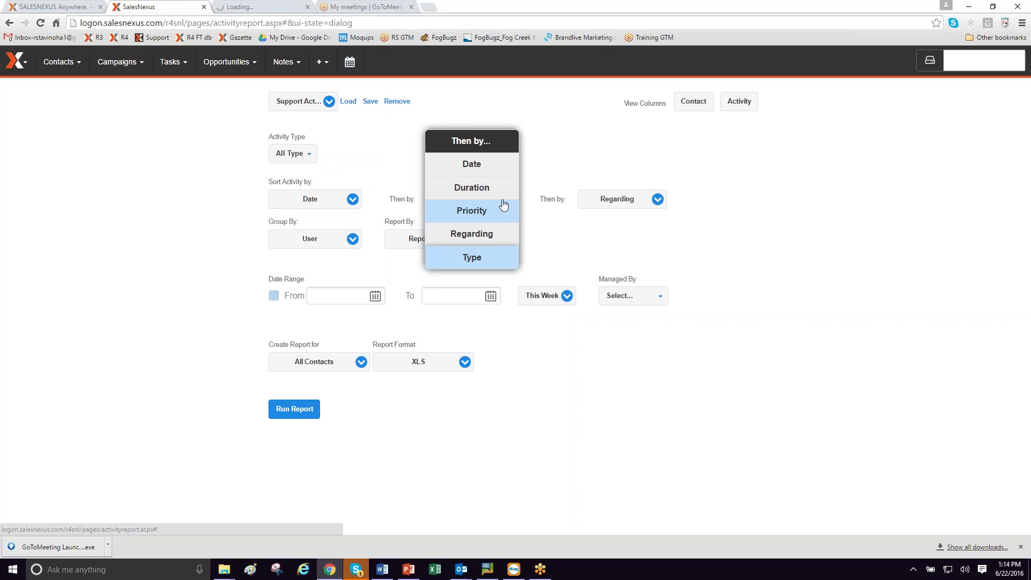
click(504, 207)
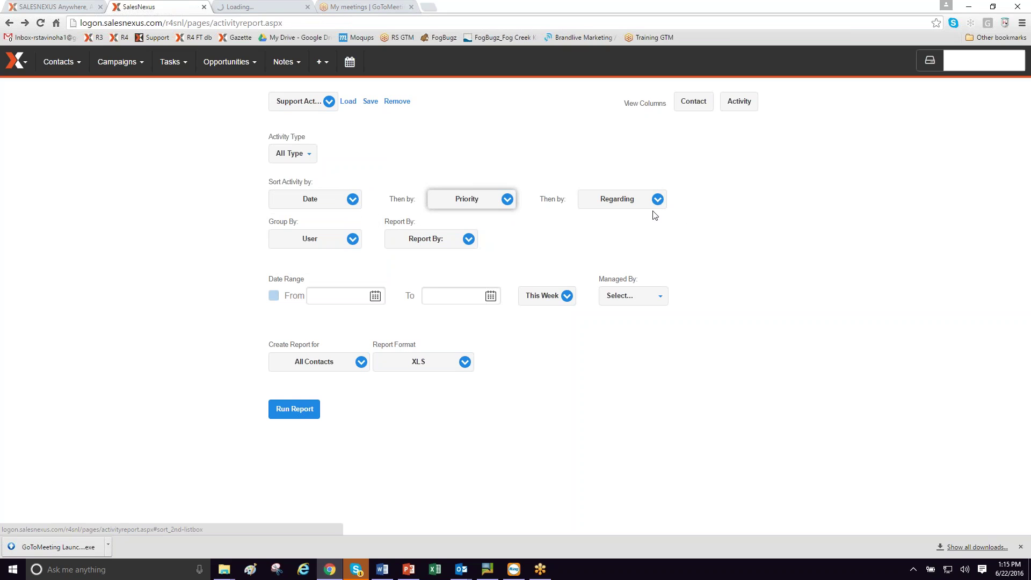
- Group the activity report by Type and set it to report by Summary
click(352, 240)
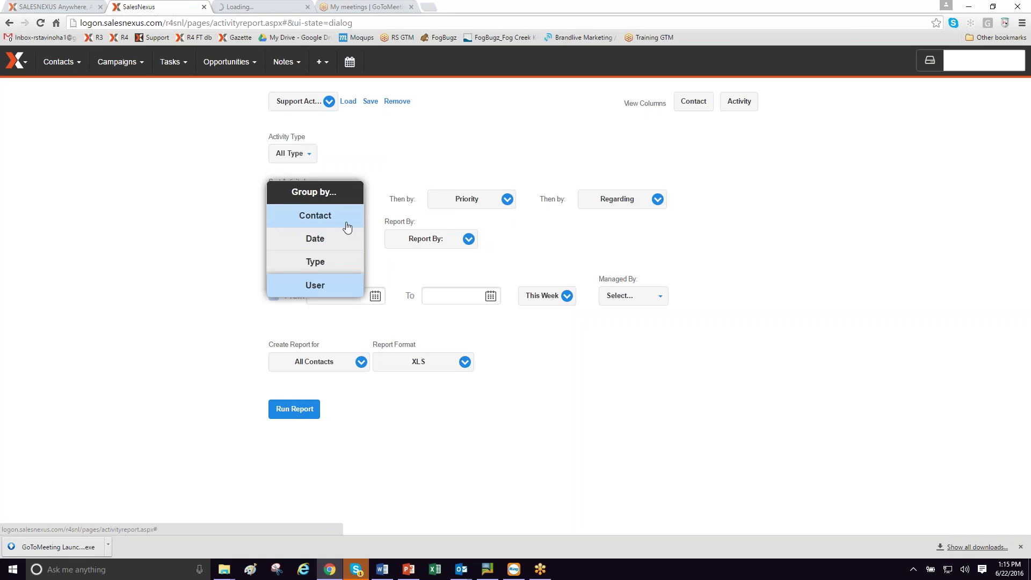
click(308, 267)
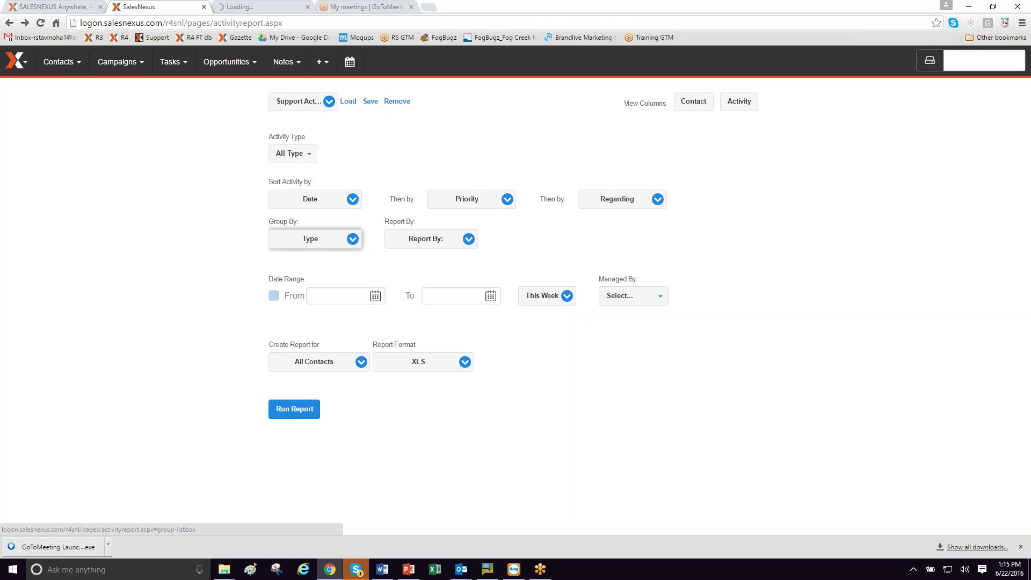
click(467, 239)
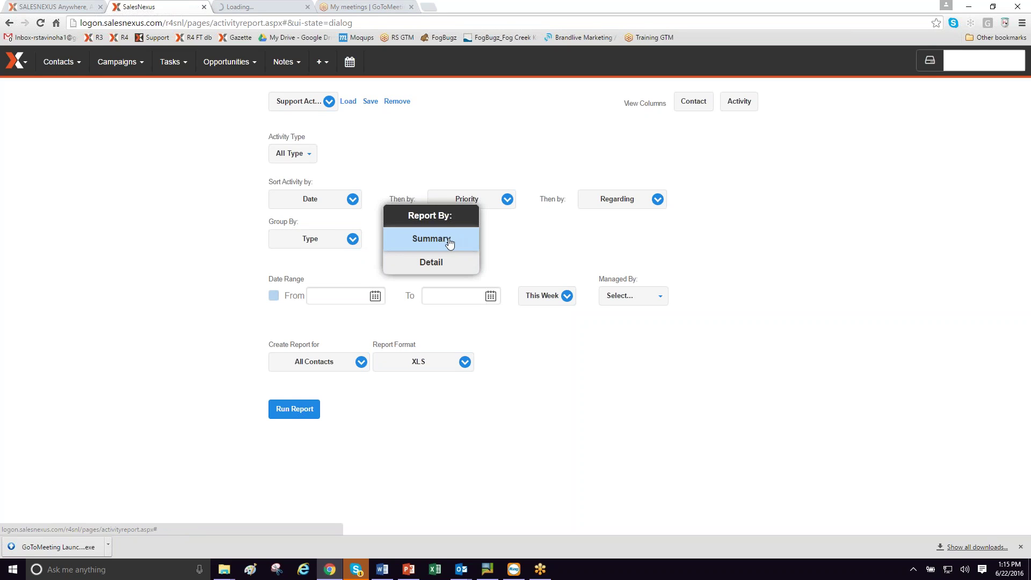
click(449, 242)
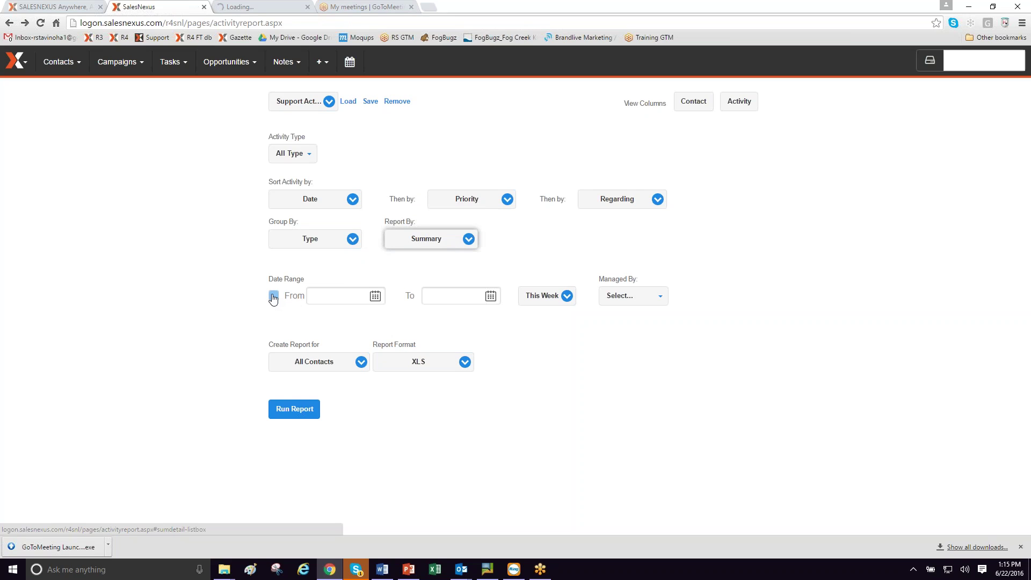
- Keep the report scope on All Contacts and check the available report formats
click(360, 362)
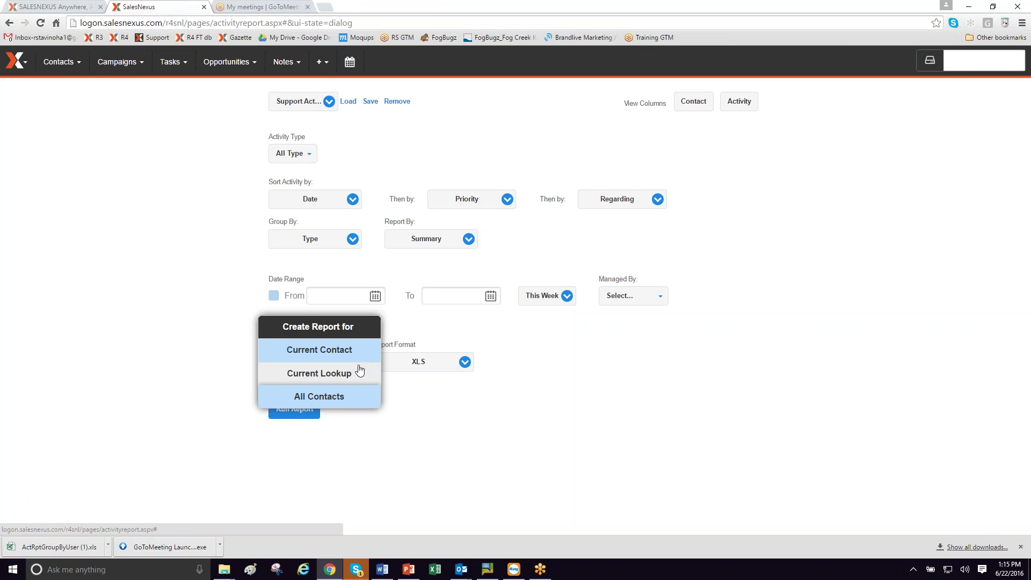
click(365, 397)
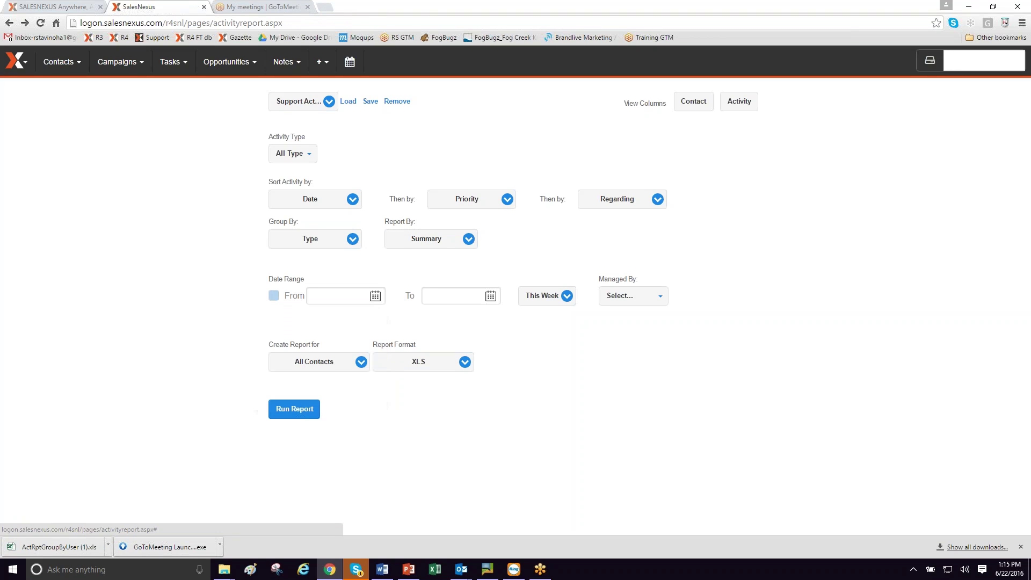
click(464, 363)
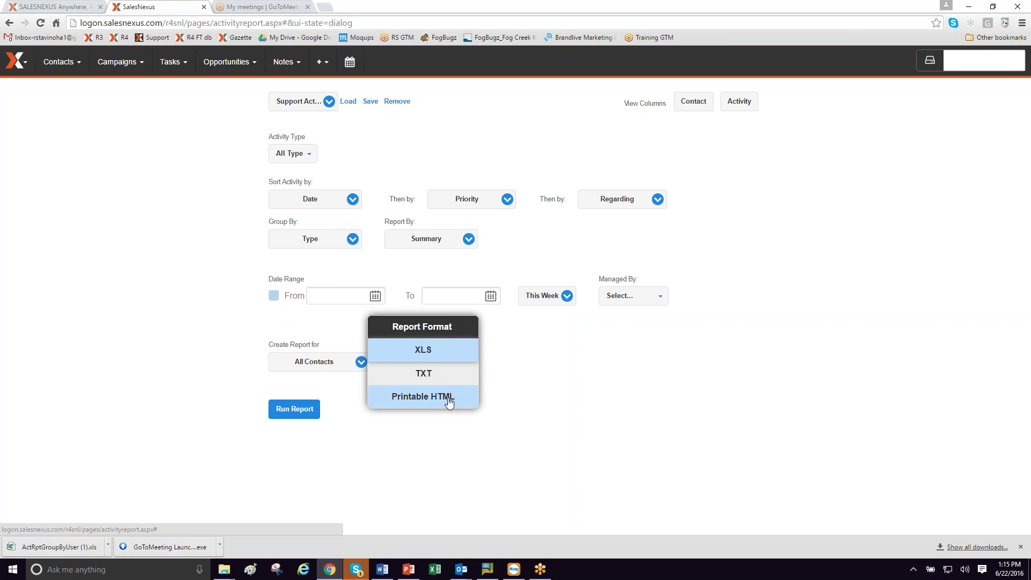
click(771, 277)
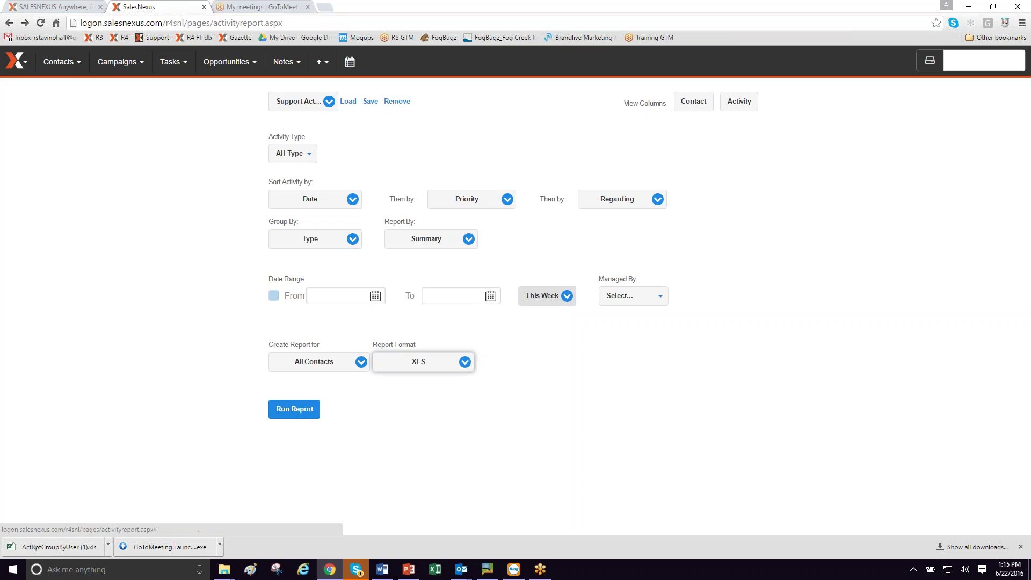
- Review the date range presets, keeping This Week, and check which users can be chosen under Managed By
click(568, 297)
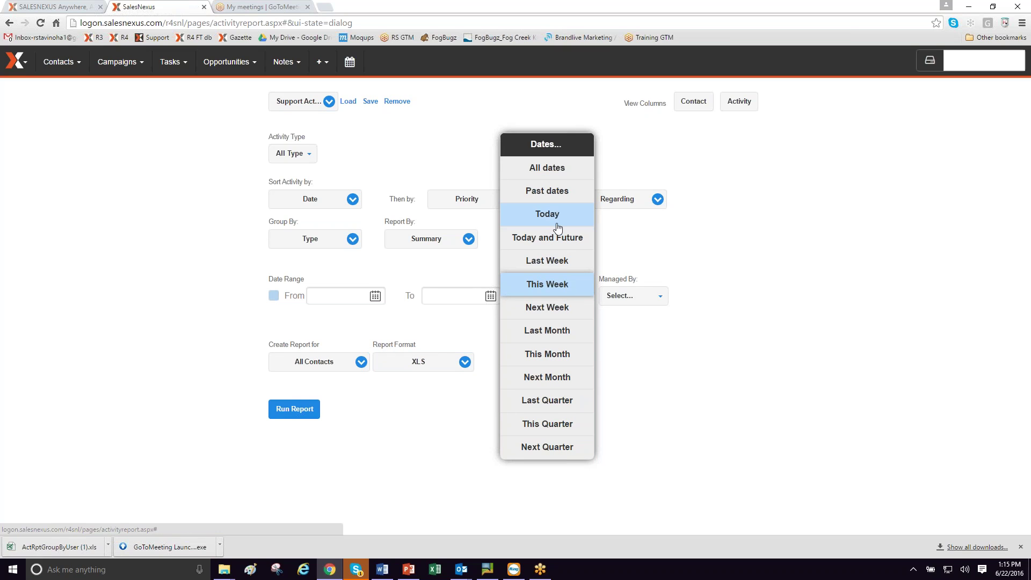
click(555, 293)
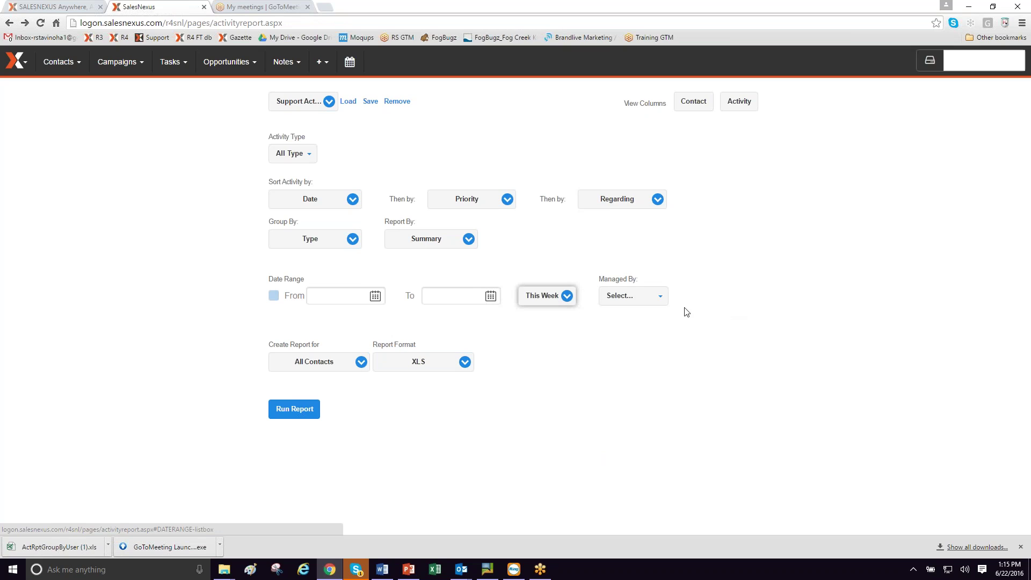
click(661, 300)
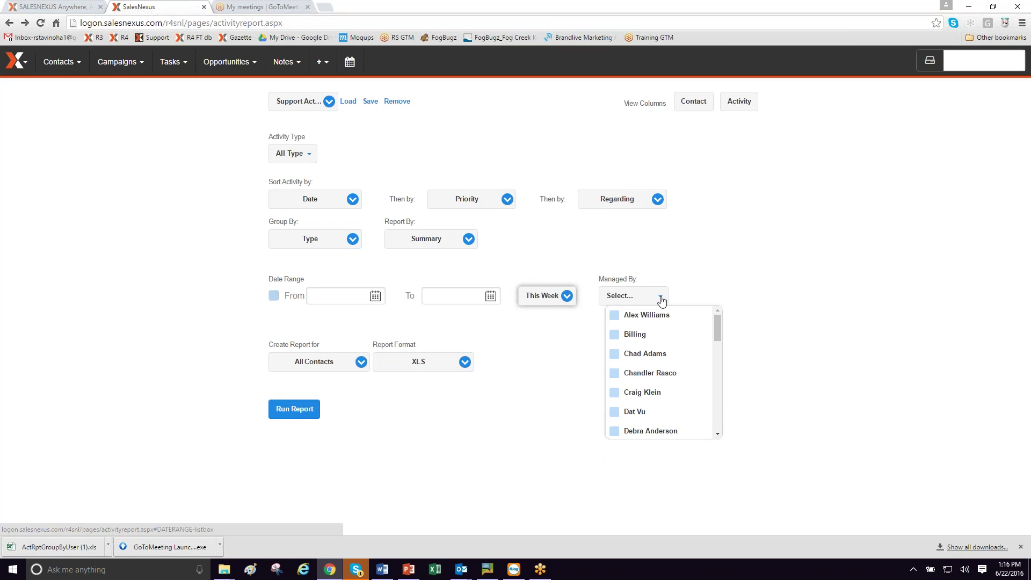
click(662, 299)
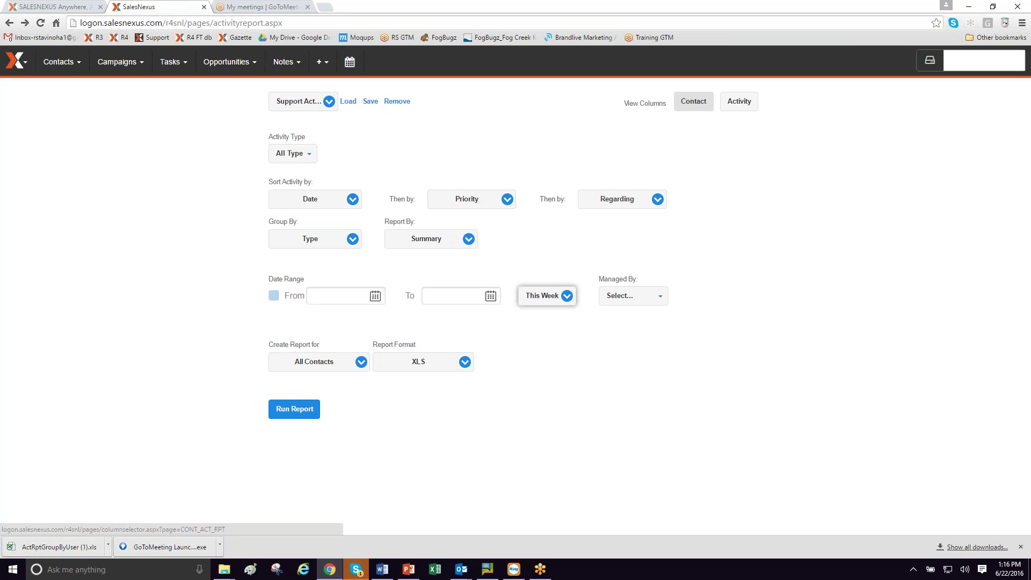
- Add Cleared Status to the report's activity view columns, place it first in the order, and save the columns
click(739, 105)
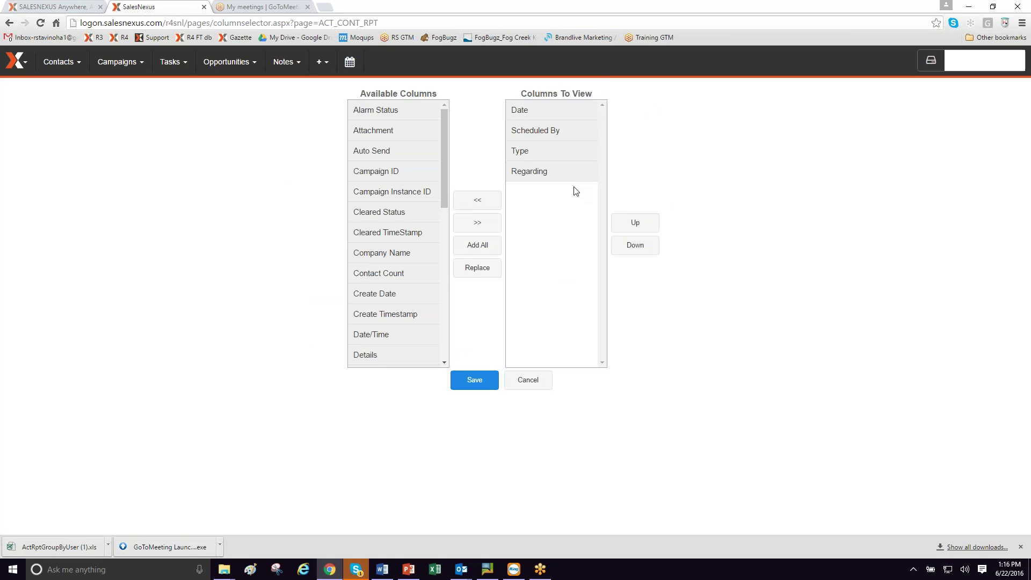
click(429, 213)
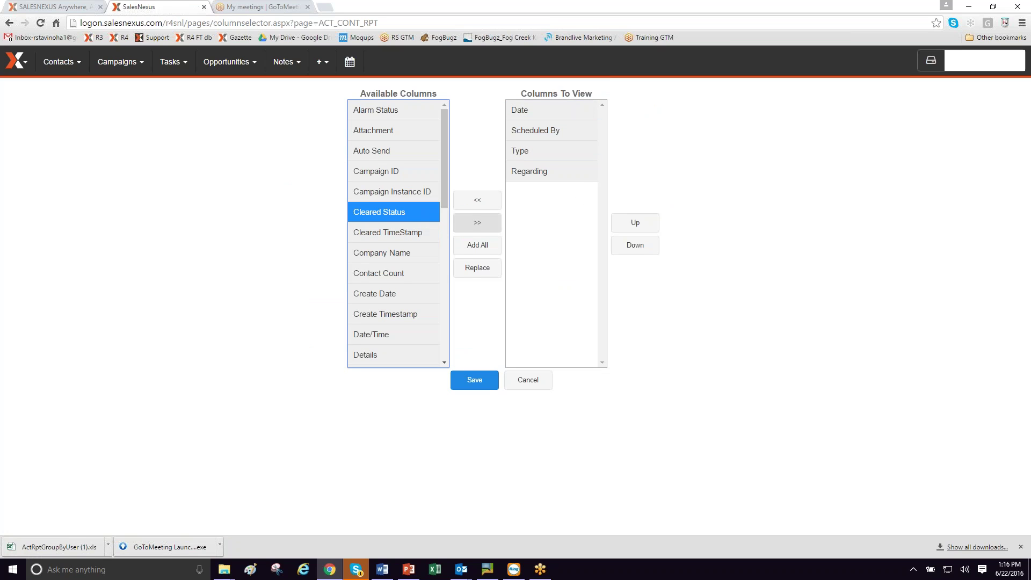
click(478, 225)
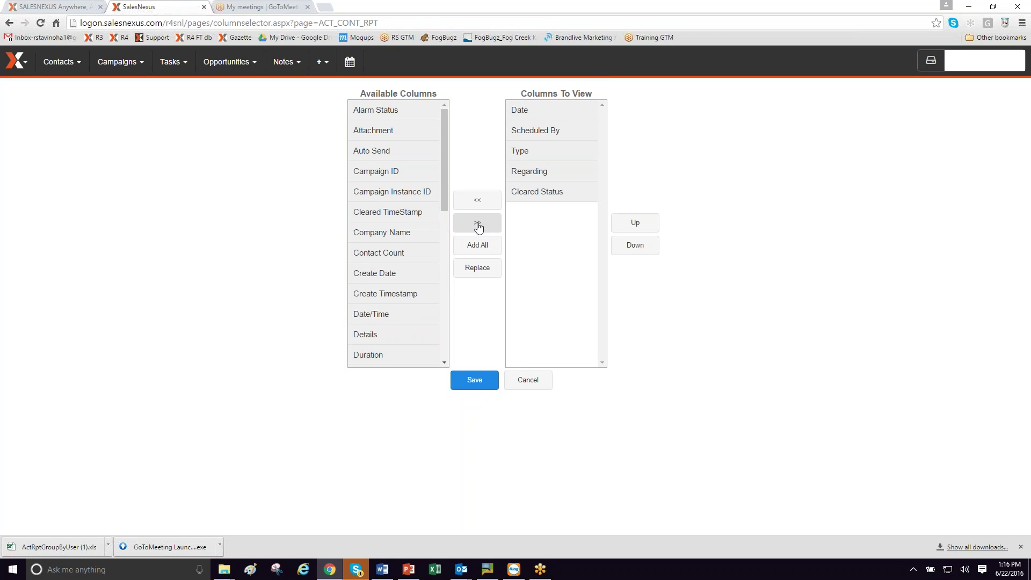
click(538, 195)
click(632, 224)
click(632, 223)
click(632, 223)
click(632, 223)
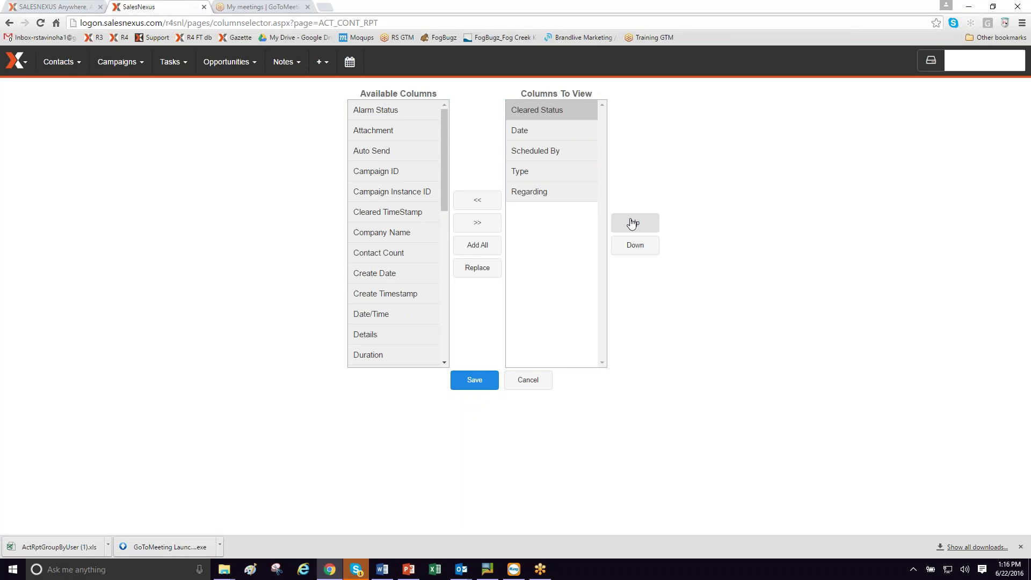
click(483, 383)
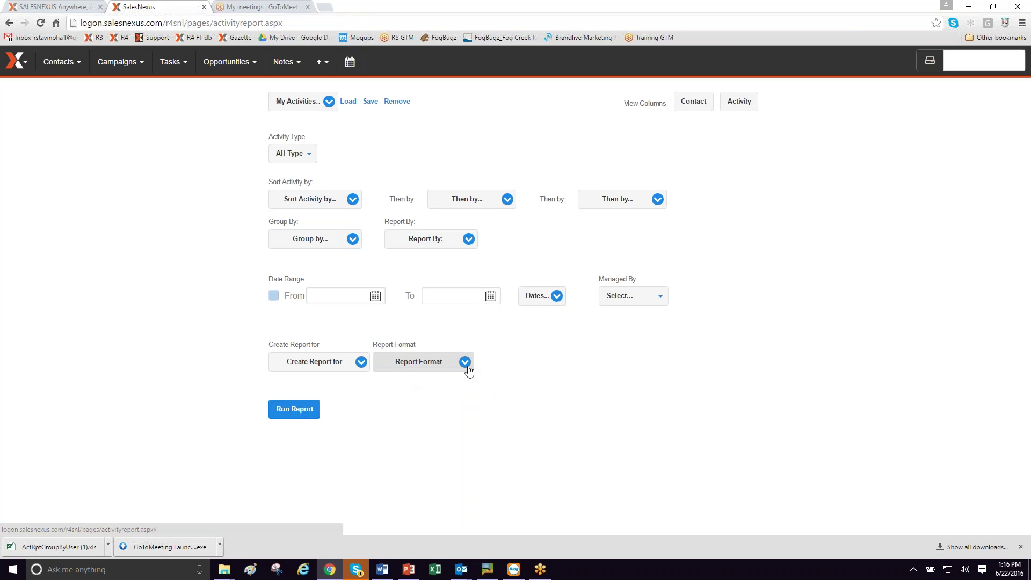
- Open the downloaded report ActRptGroupByUser (1).xls in Excel to inspect its contents, and close it
click(69, 552)
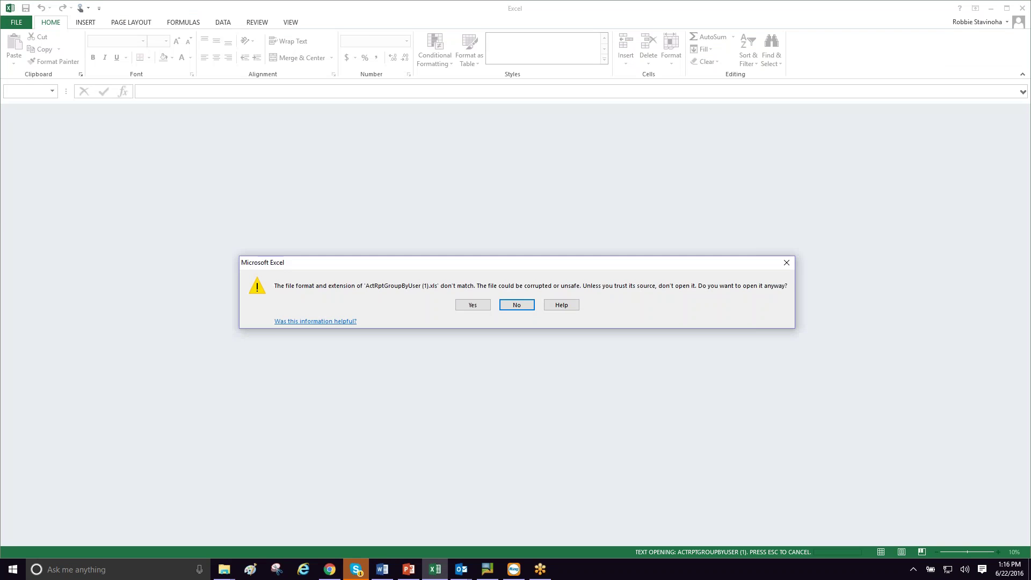
click(524, 304)
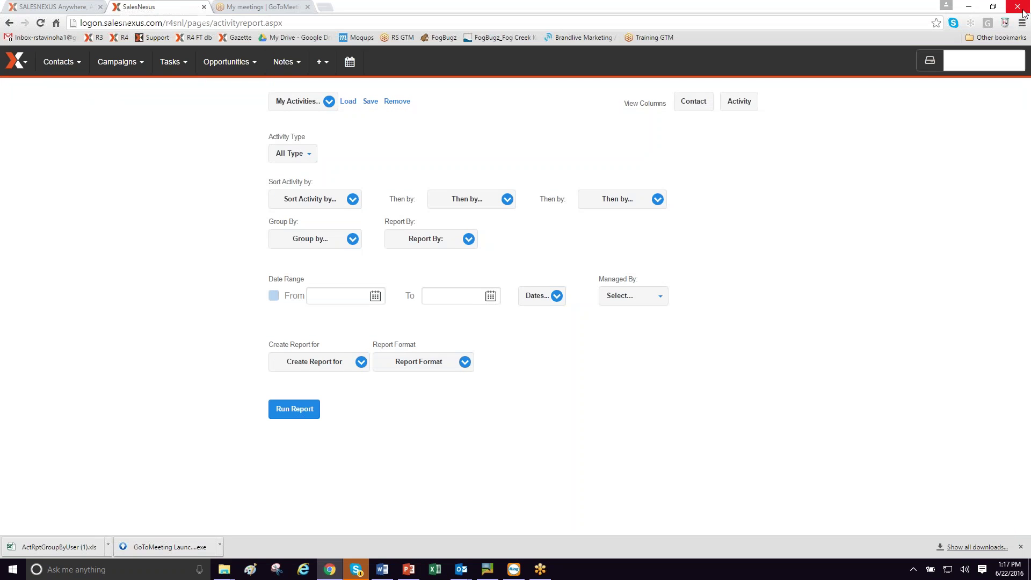
click(1023, 8)
click(81, 546)
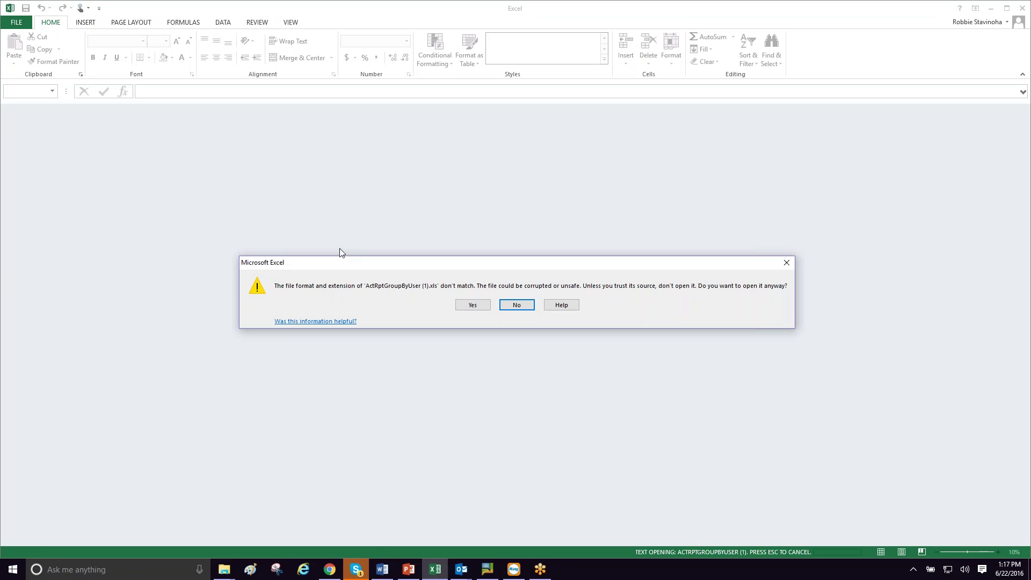
key(Return)
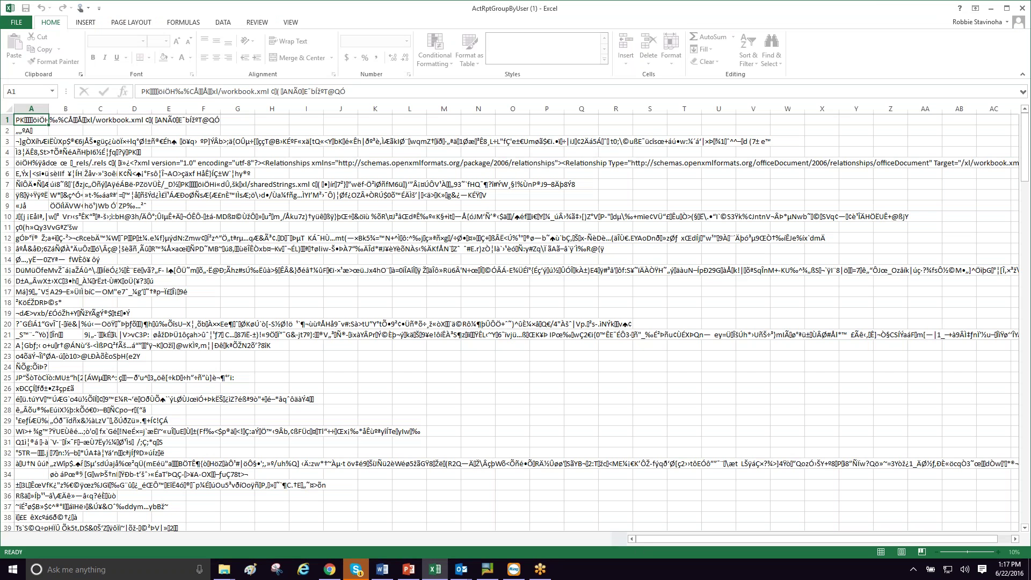
click(1020, 7)
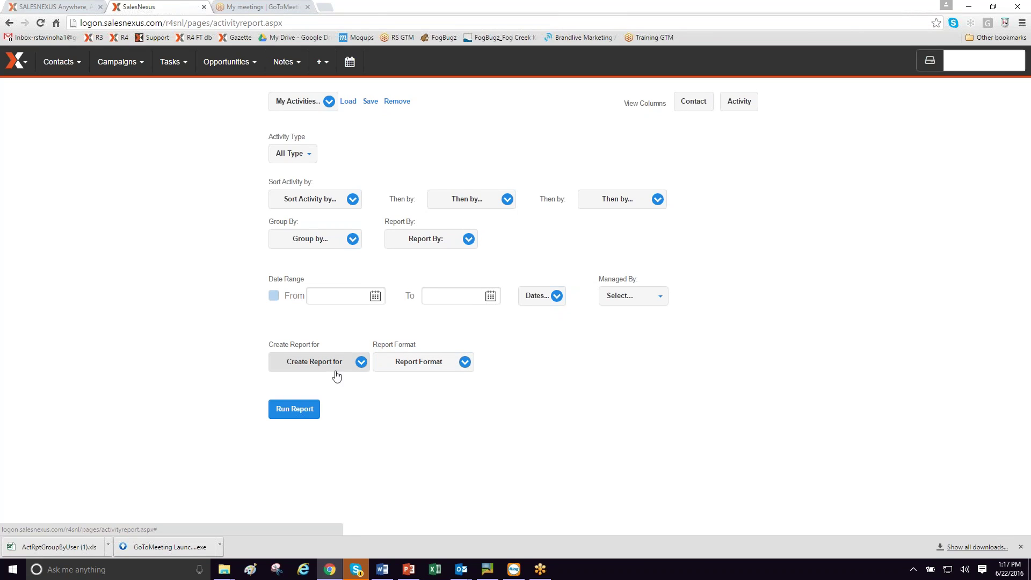
- Run the activity report for All Contacts, return to its settings page, and dismiss the browser's downloads bar
click(362, 362)
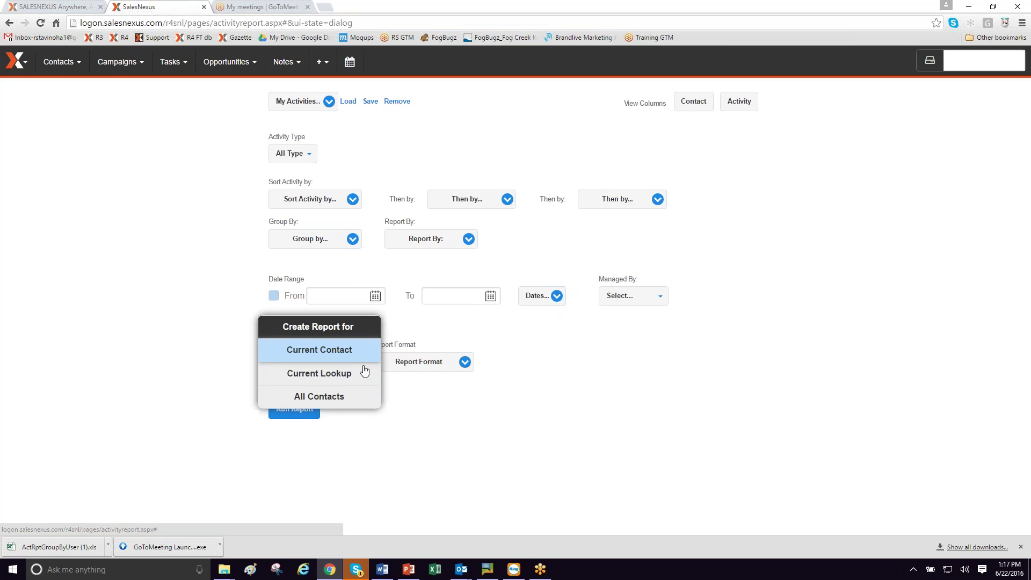
click(356, 397)
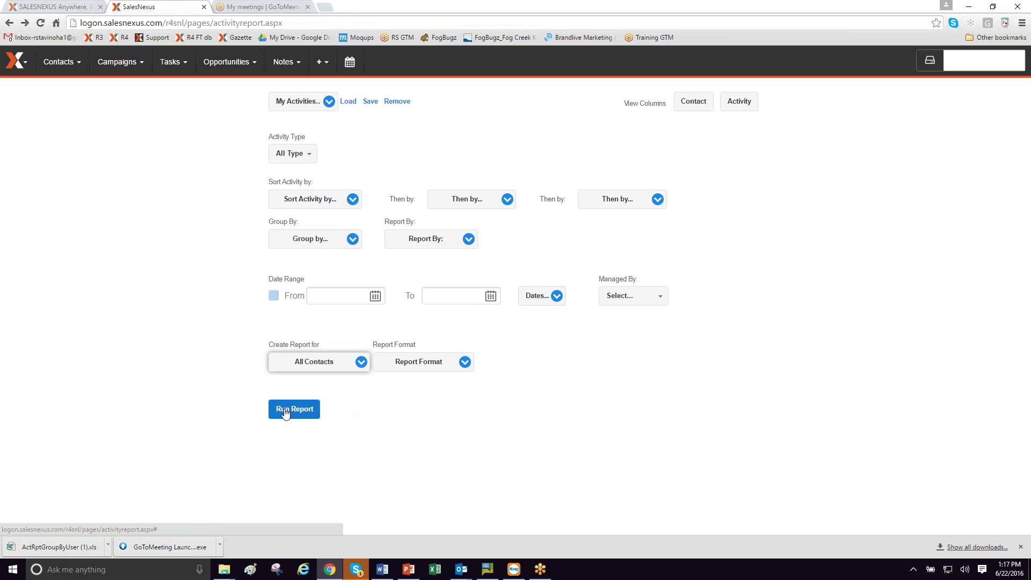
click(314, 408)
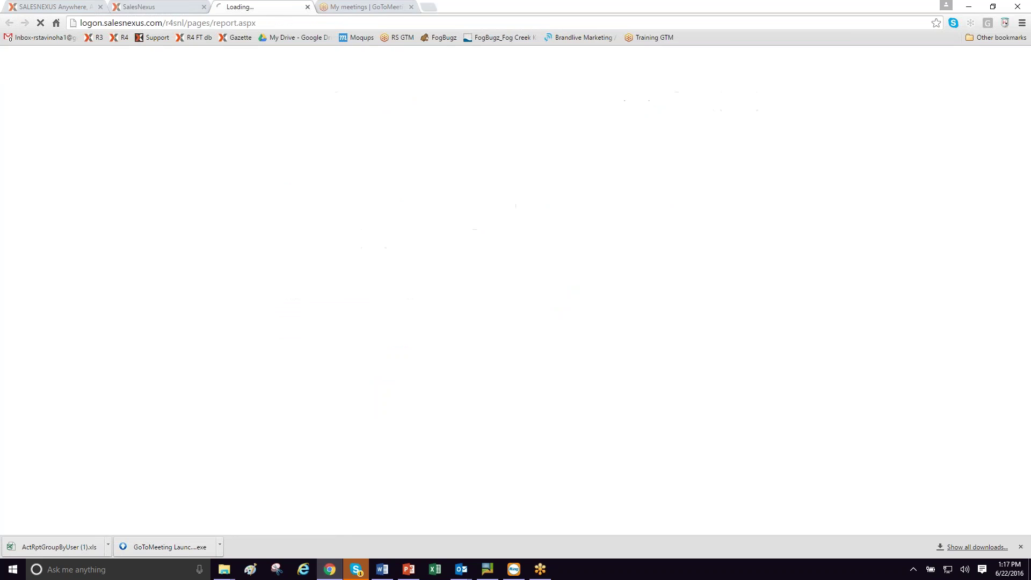
click(178, 6)
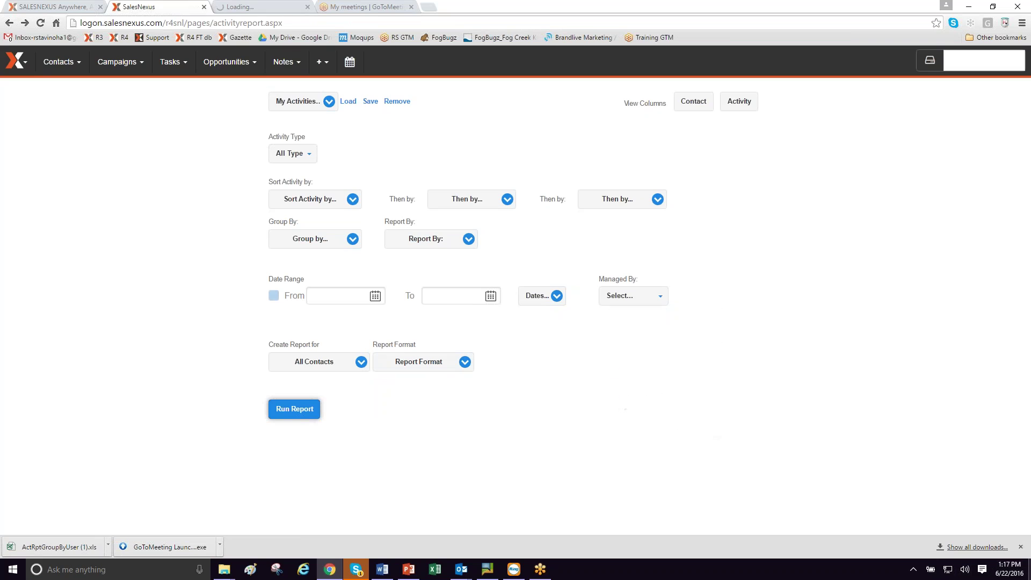
click(1021, 546)
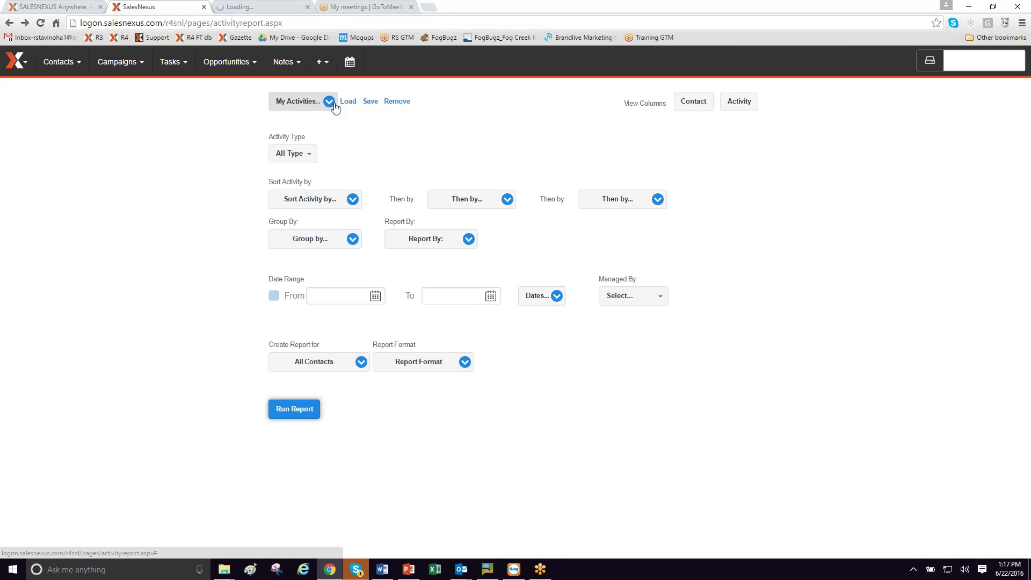
- Try to save the activity report settings as a query named SALES and check the saved reports list for it
click(371, 102)
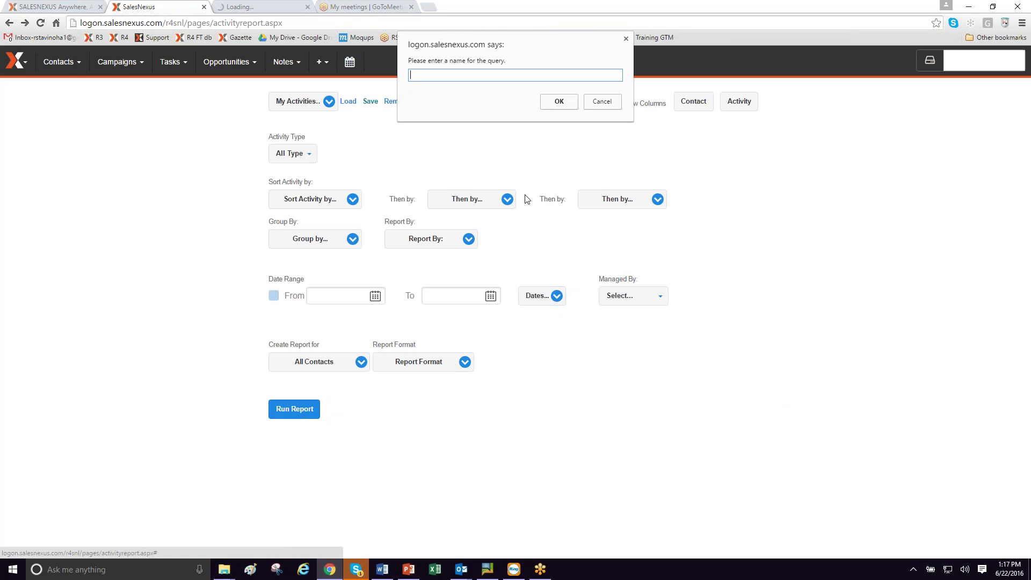
text(SALES)
click(559, 102)
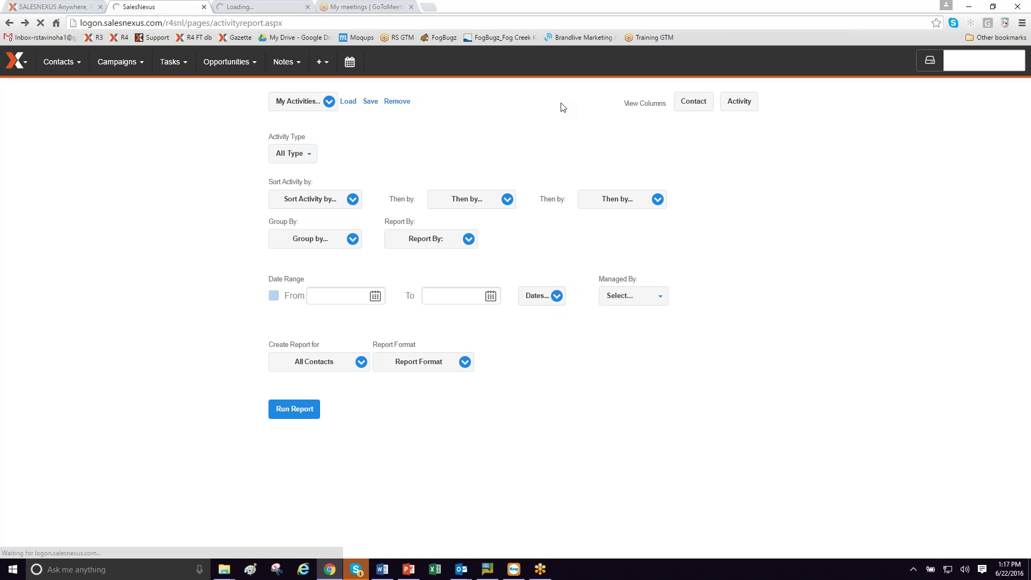
click(325, 103)
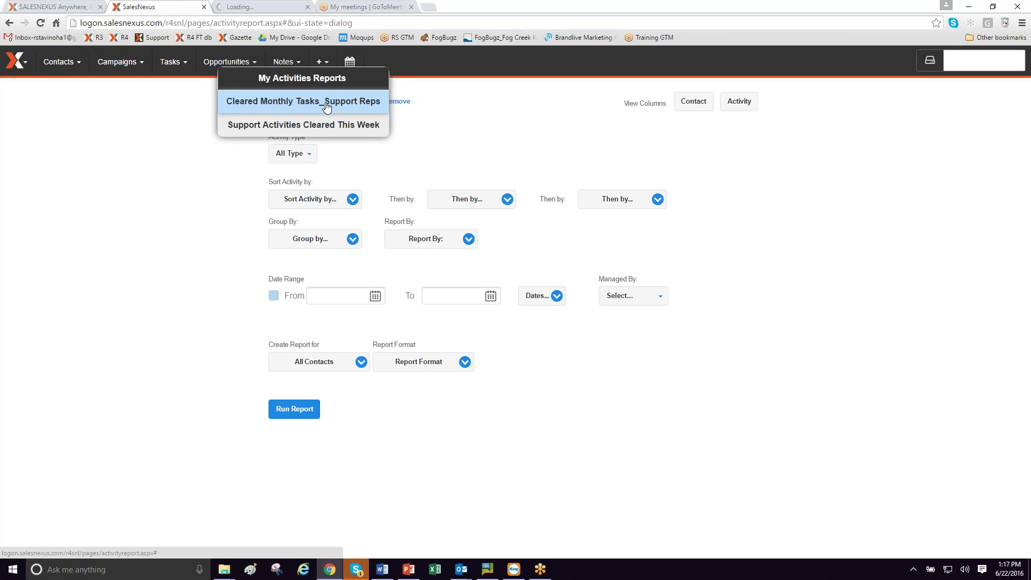
click(457, 103)
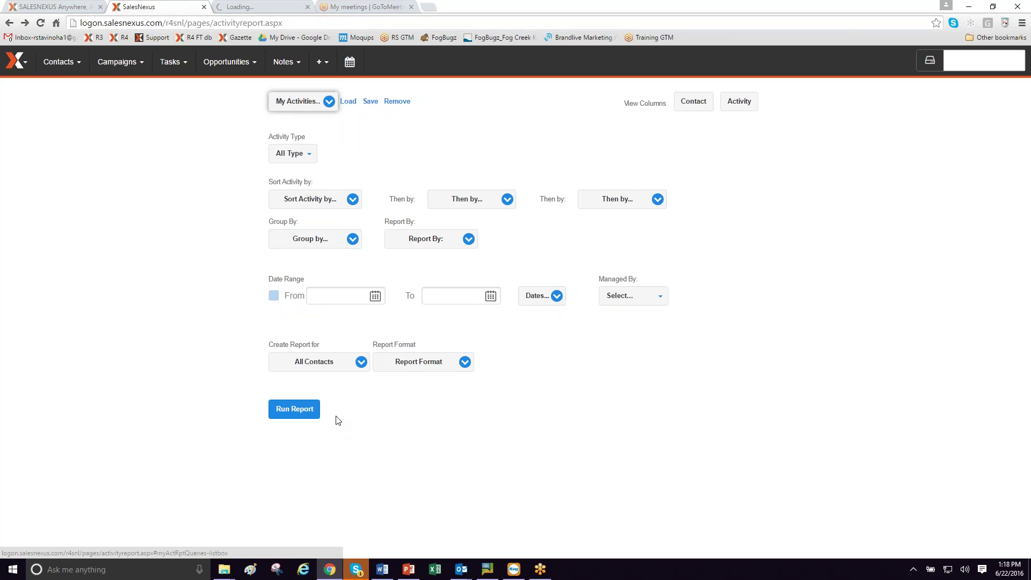
- Save the activity report query again under the name SALES
click(370, 102)
text(SALES)
click(559, 104)
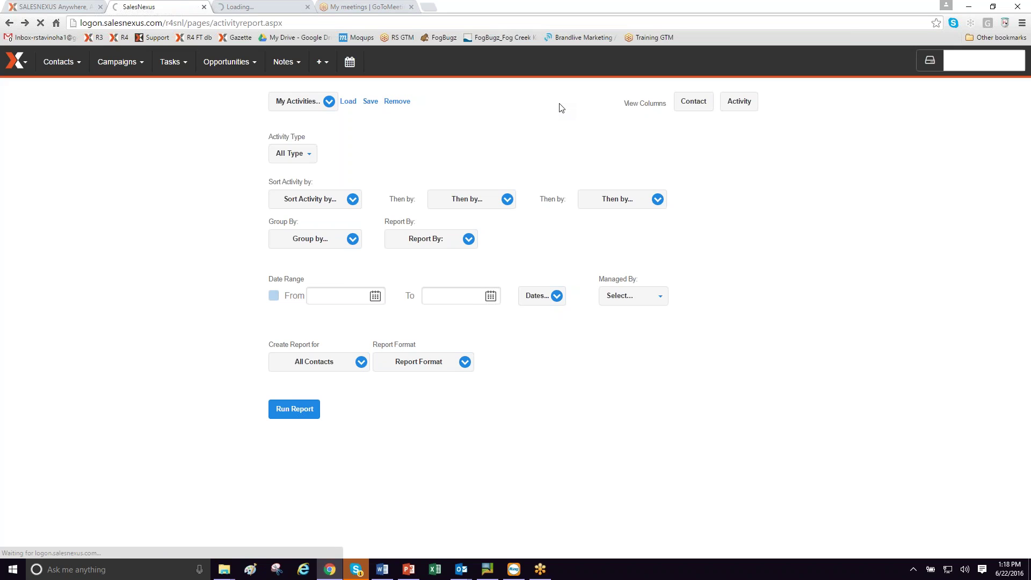
- Select All Cleared as the activity type and set the report's date range to This Week
click(311, 154)
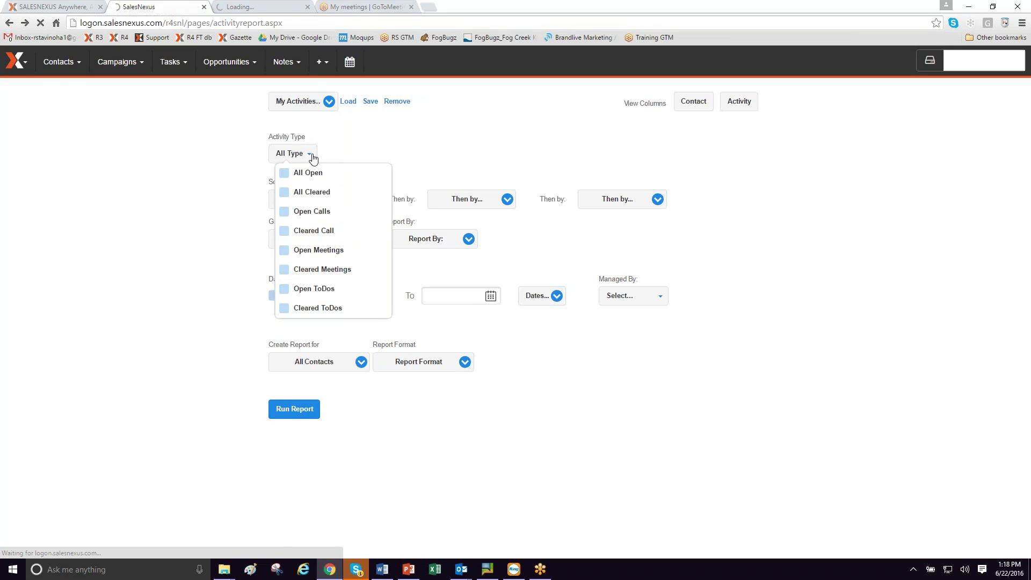
click(284, 194)
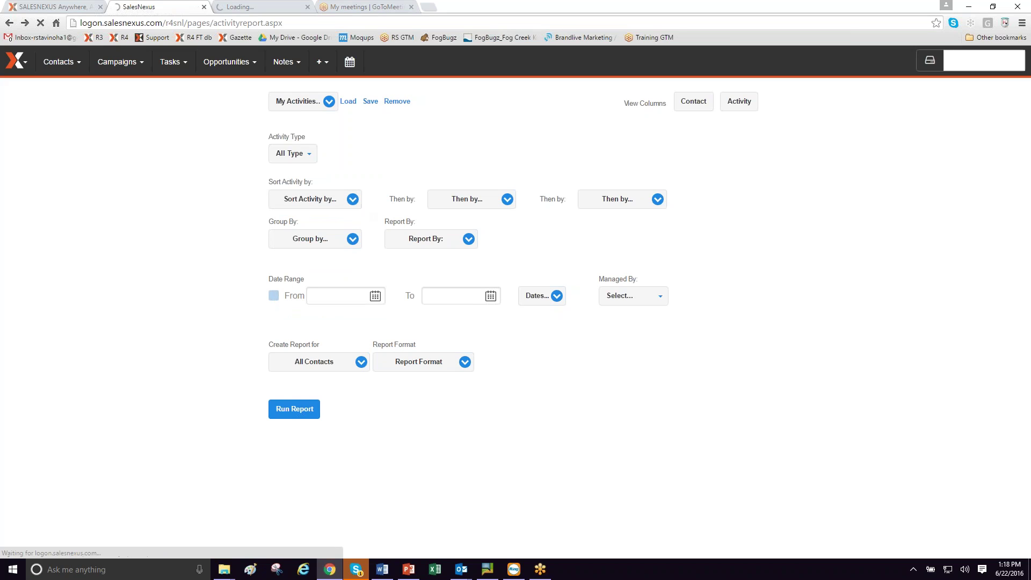
click(555, 295)
click(561, 285)
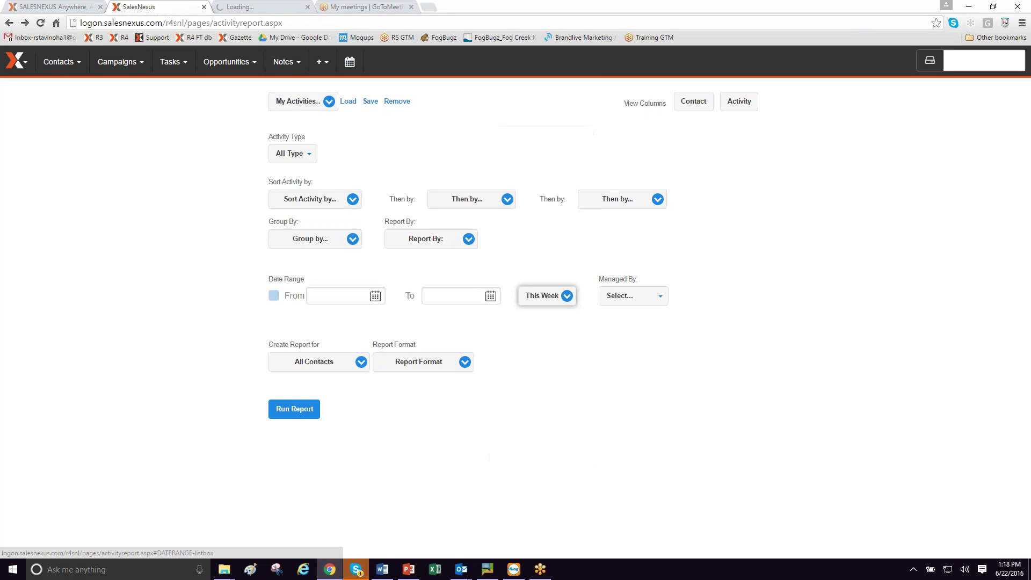
- Filter the activity report by the chosen staff members under Managed By and run the report
click(652, 295)
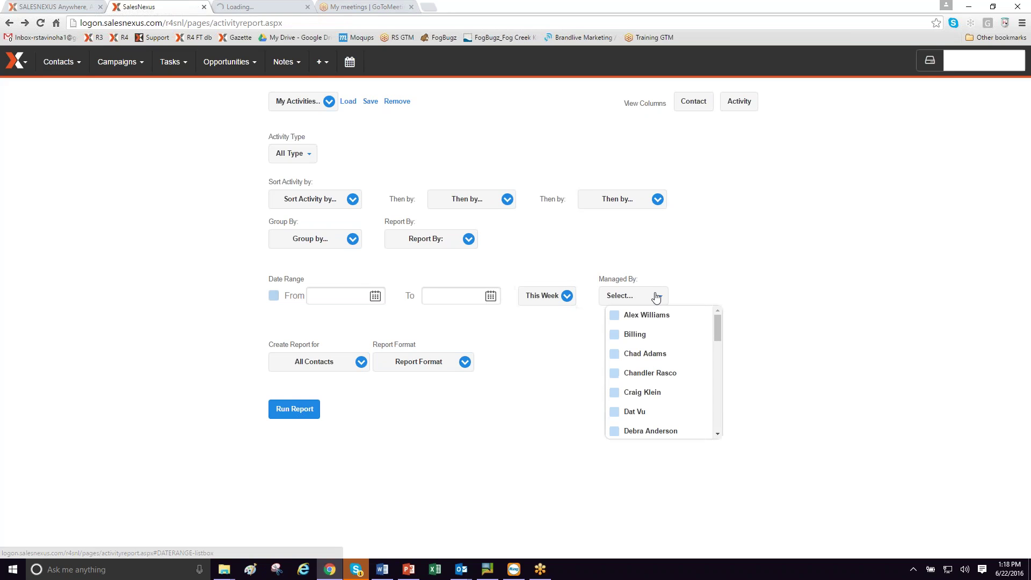
scroll(656, 357, down, 5)
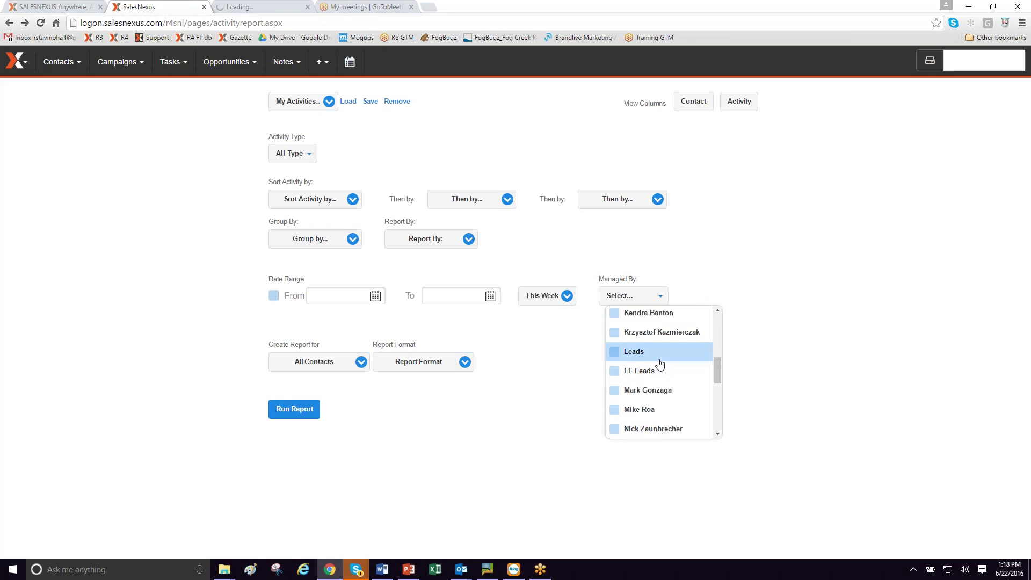
scroll(660, 364, down, 1)
click(615, 402)
click(797, 375)
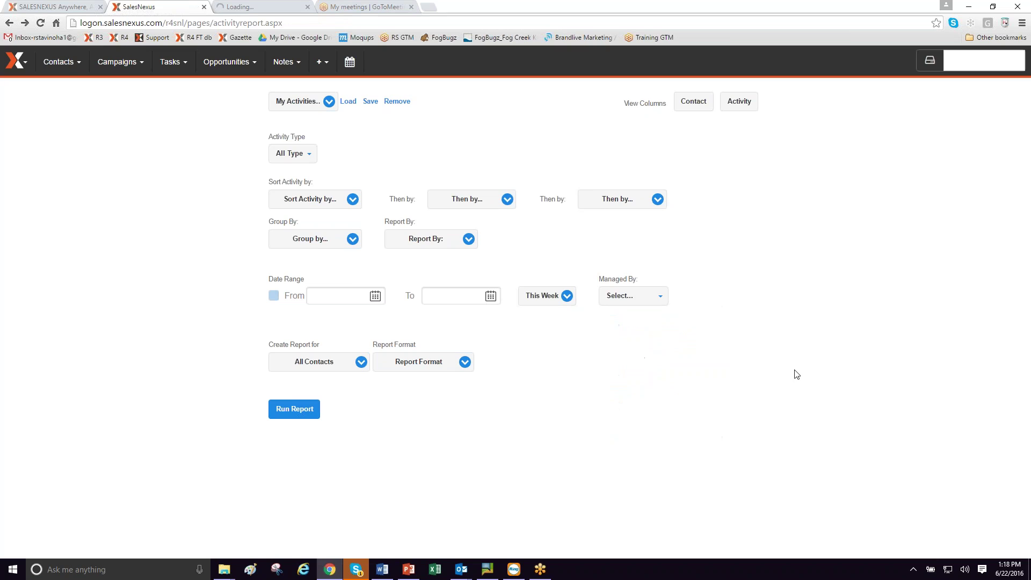
click(661, 299)
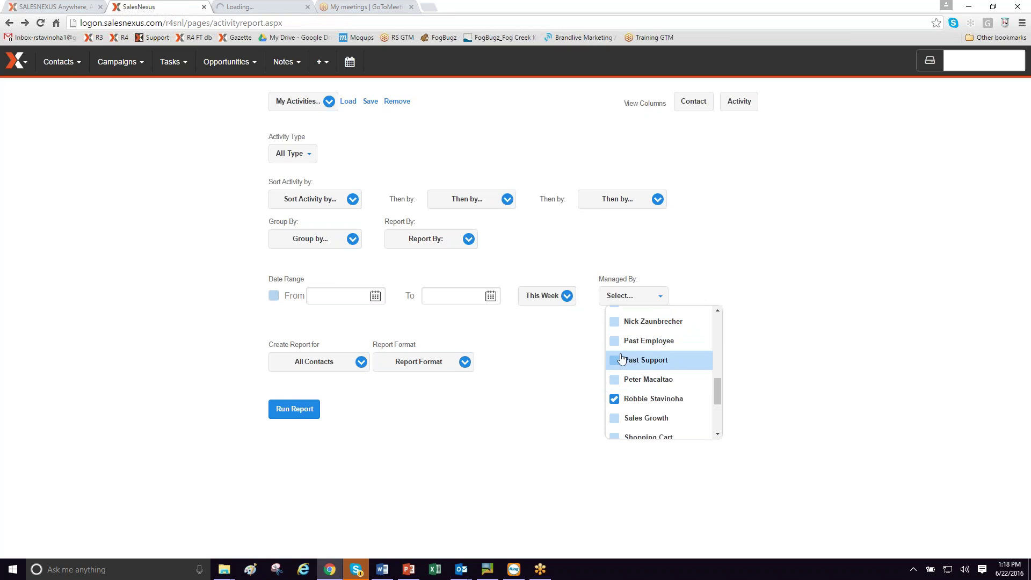
drag(716, 395, 716, 376)
click(615, 380)
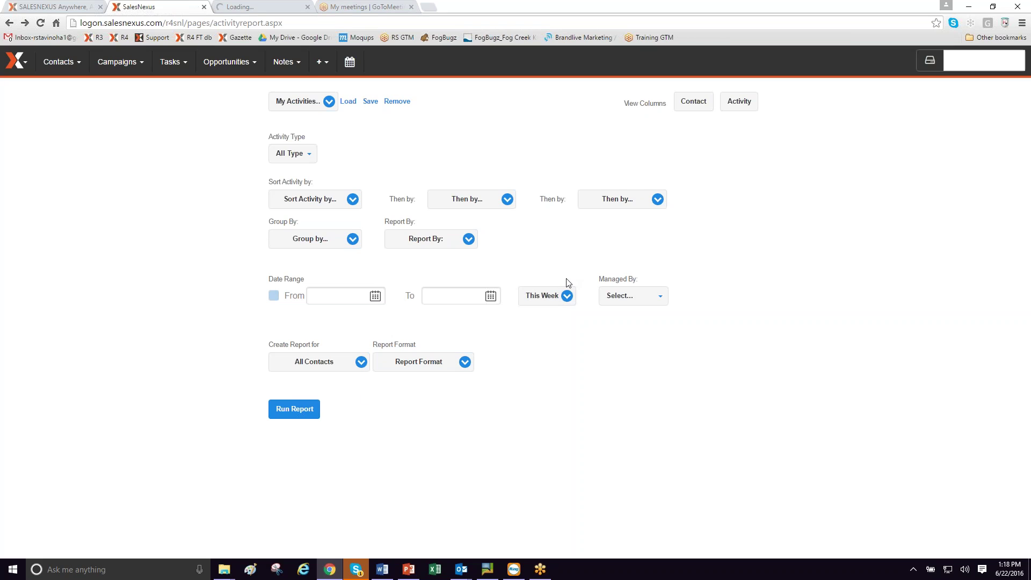
click(294, 418)
- Try to open the notes reports page and check the list of saved activity reports
click(22, 62)
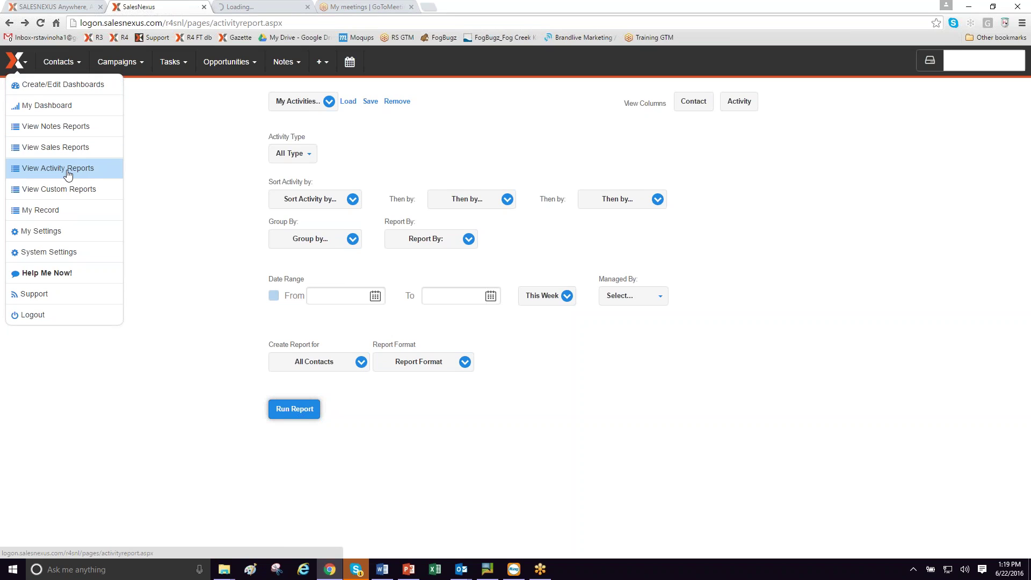
click(65, 127)
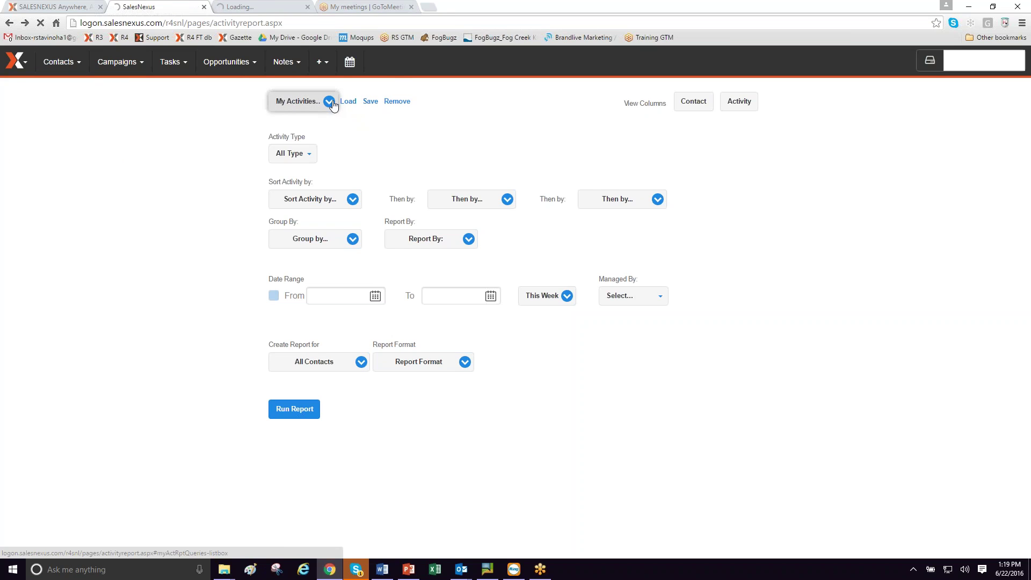
click(330, 101)
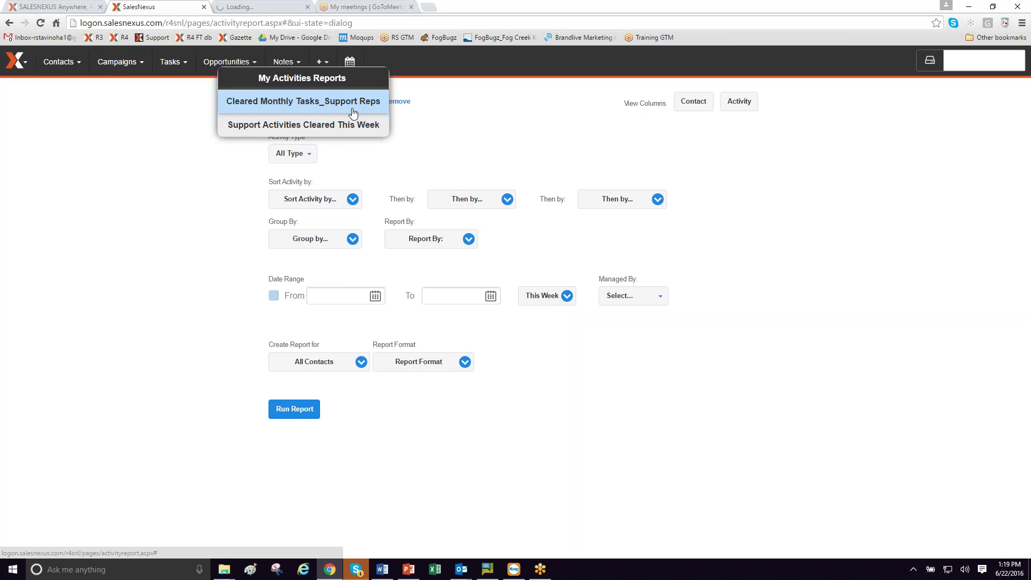
click(835, 427)
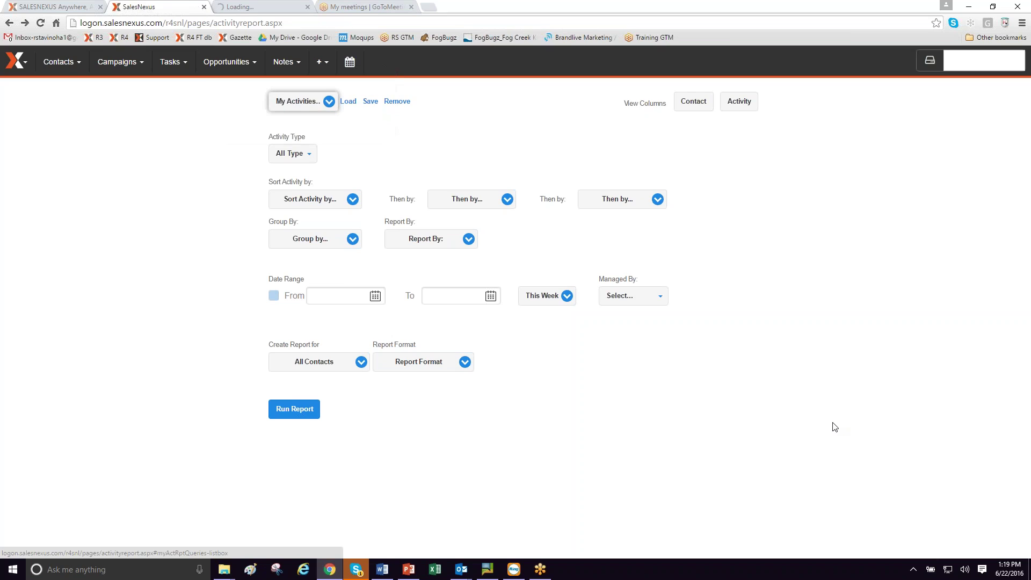